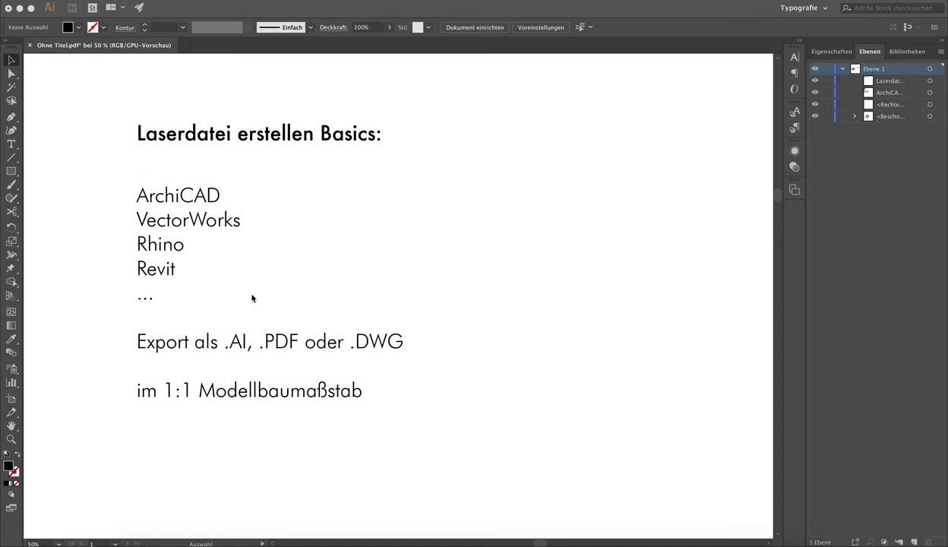
- Zoom out to 12.5% so the imported laser-cut drawing shows beside the intro notes
scroll(391, 314, "down", 3)
scroll(390, 314, "down", 1)
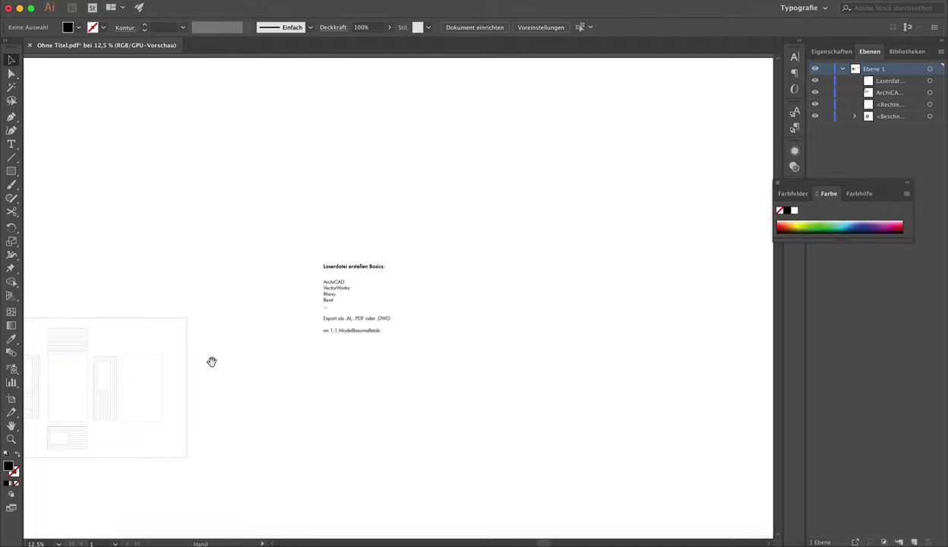
left_click_drag(210, 360, 518, 271)
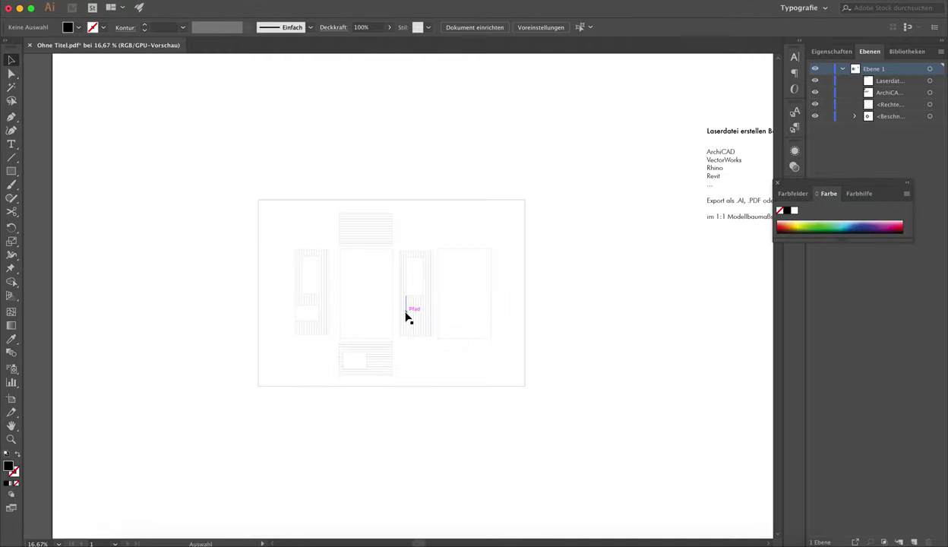
scroll(410, 314, "up", 1)
scroll(413, 313, "up", 1)
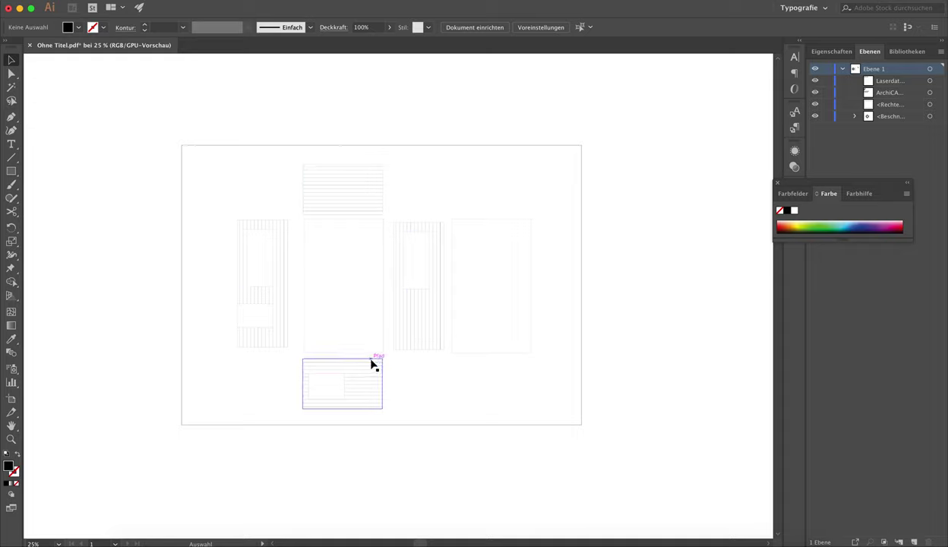
left_click_drag(372, 364, 373, 391)
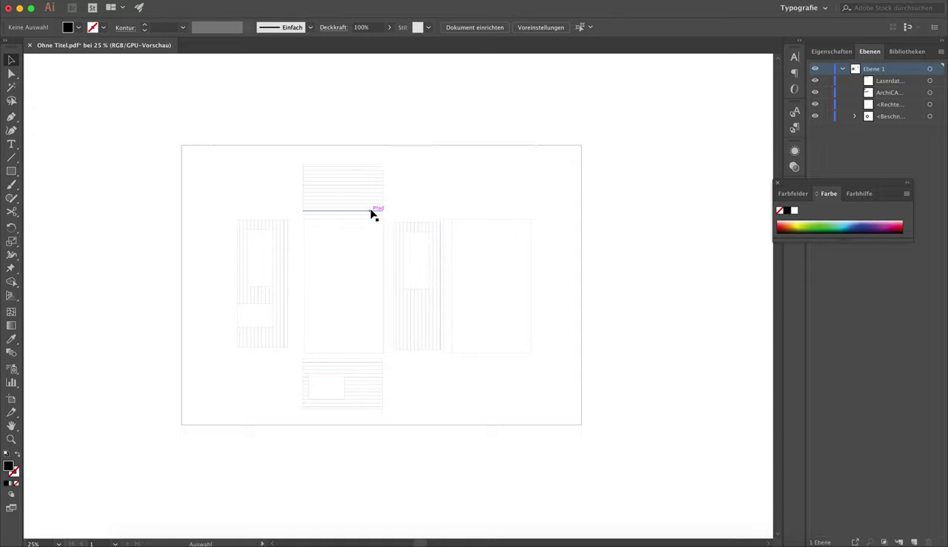
left_click(355, 180)
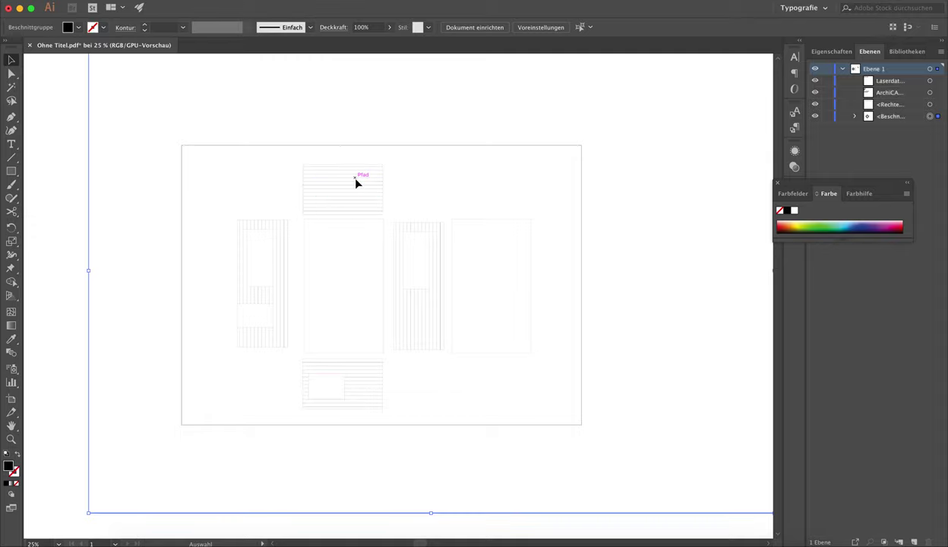
scroll(352, 194, "up", 3)
scroll(351, 194, "up", 3)
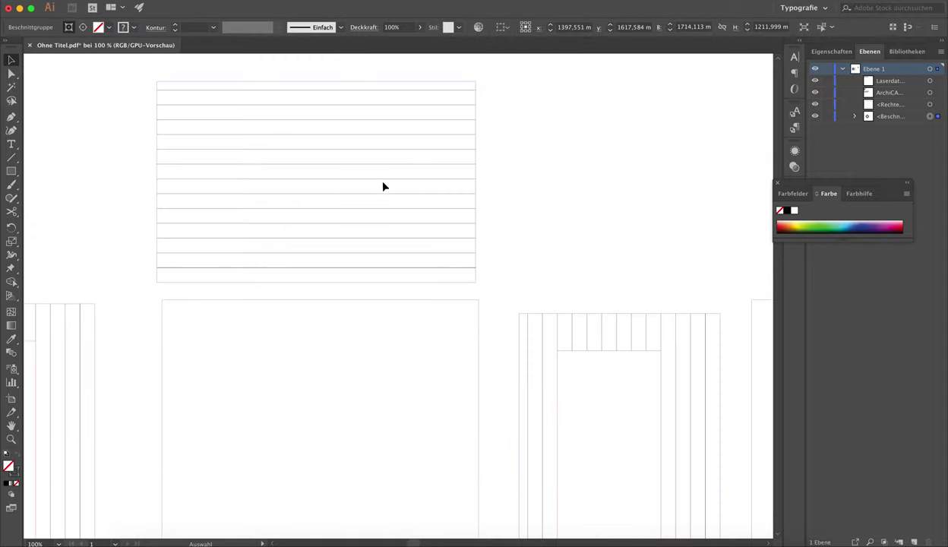
left_click(486, 139)
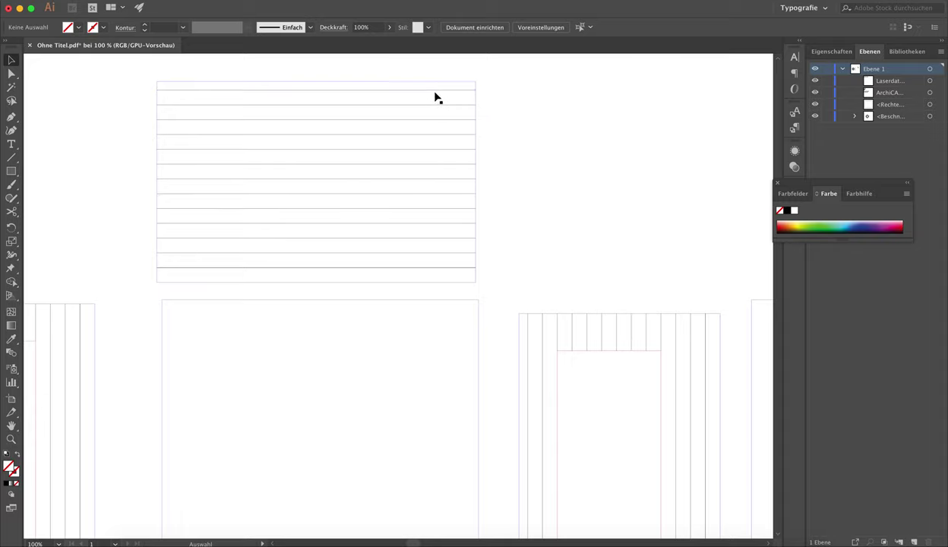
left_click(475, 99)
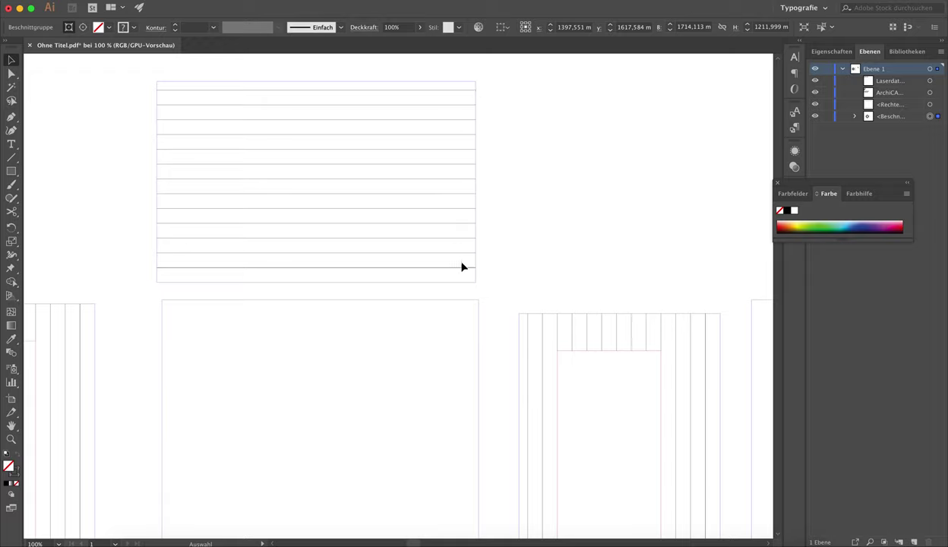
scroll(245, 363, "down", 3)
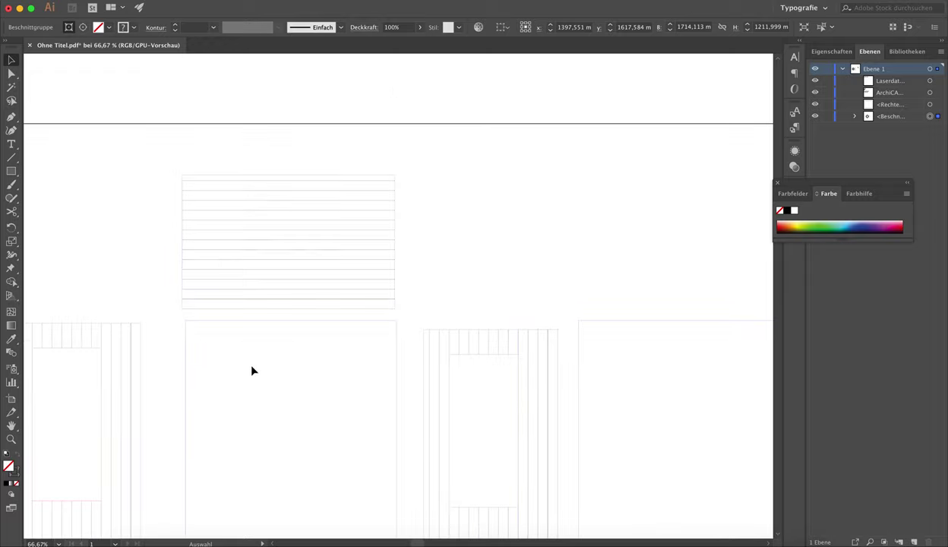
left_click(257, 390)
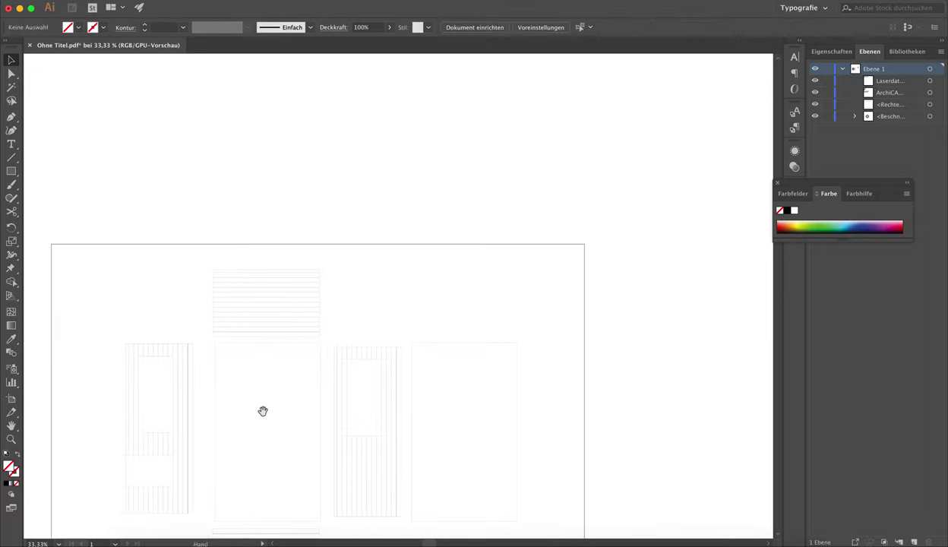
scroll(262, 408, "down", 3)
scroll(303, 290, "up", 3)
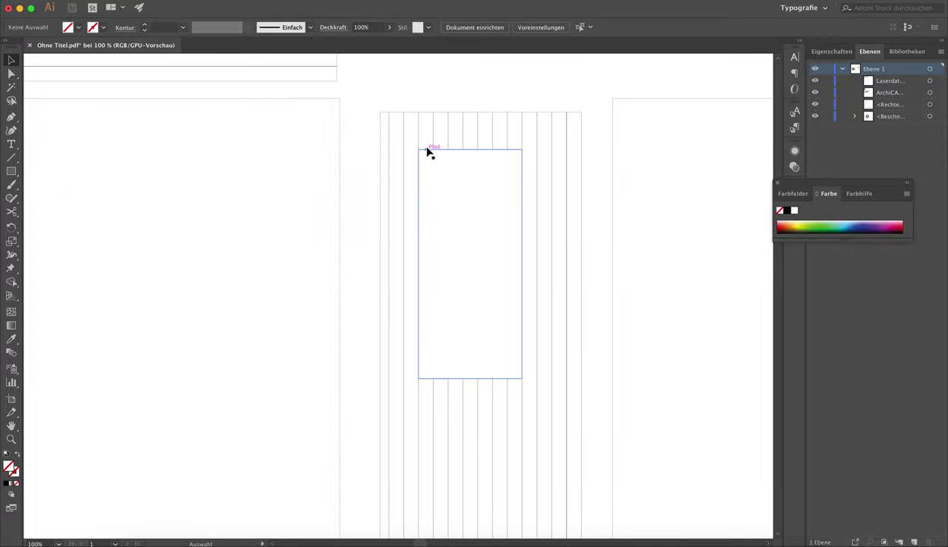
scroll(242, 184, "down", 3)
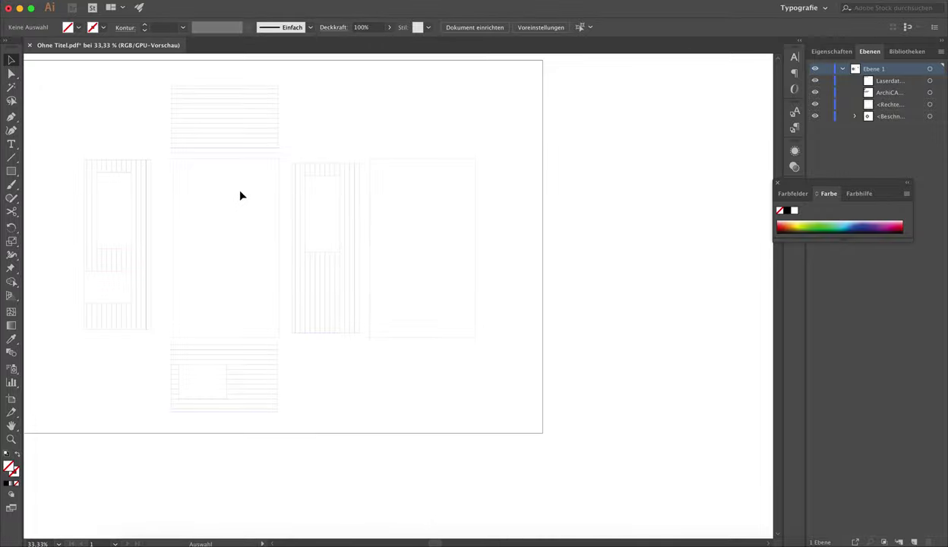
left_click_drag(240, 195, 297, 177)
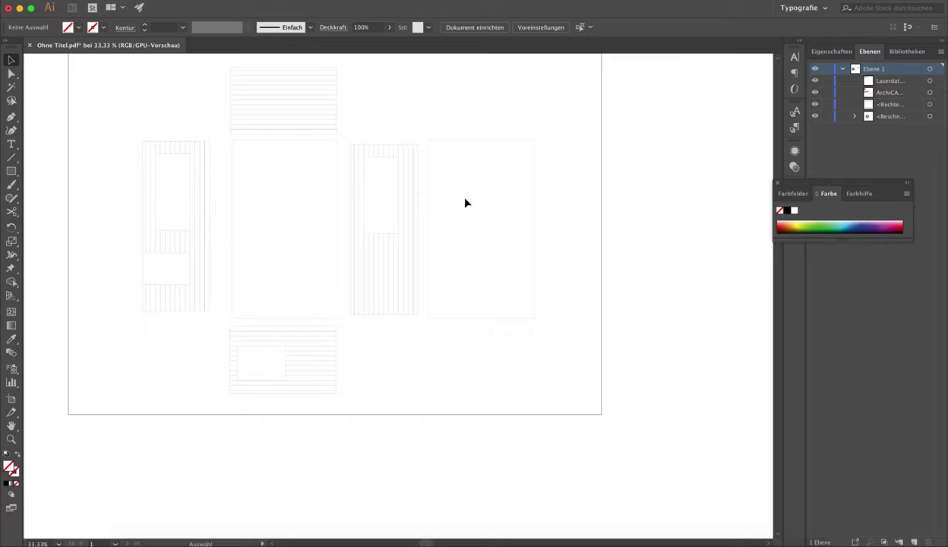
scroll(381, 165, "up", 5)
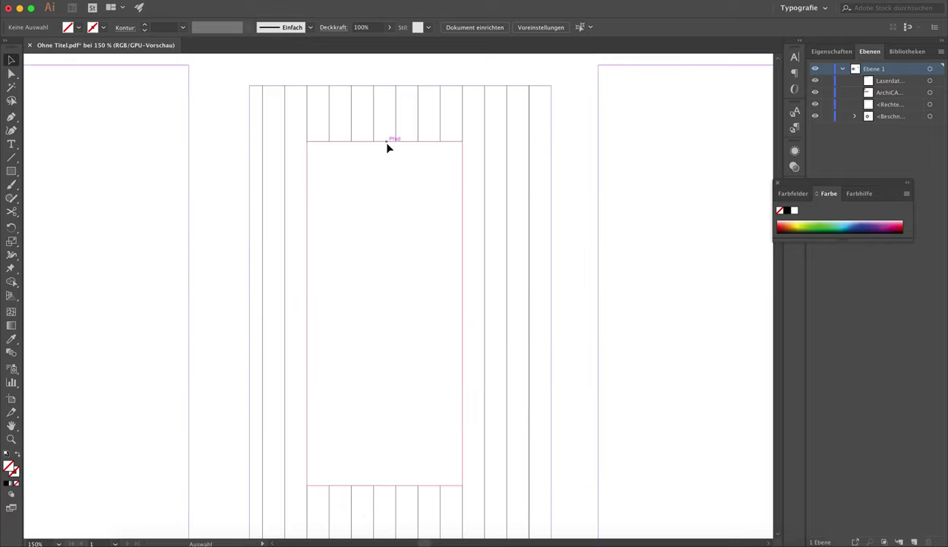
left_click(386, 144)
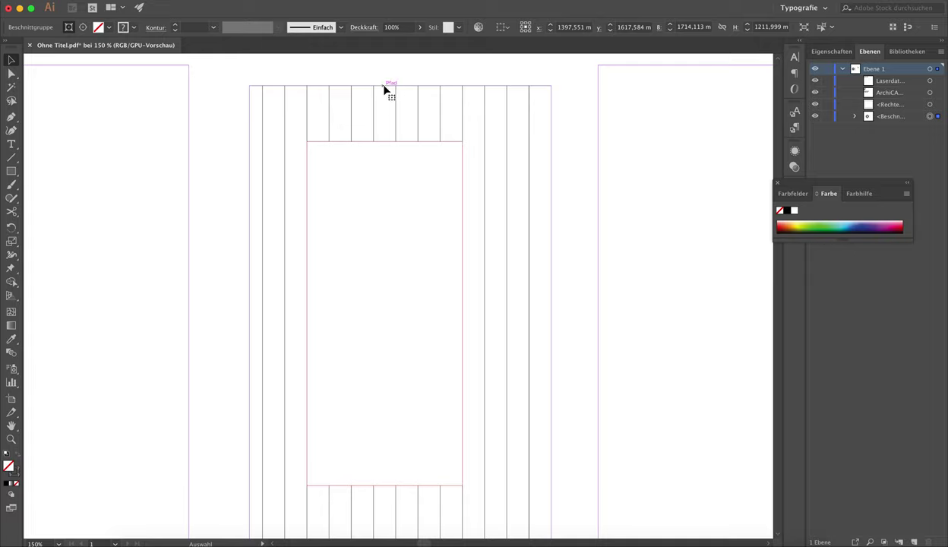
left_click(530, 114)
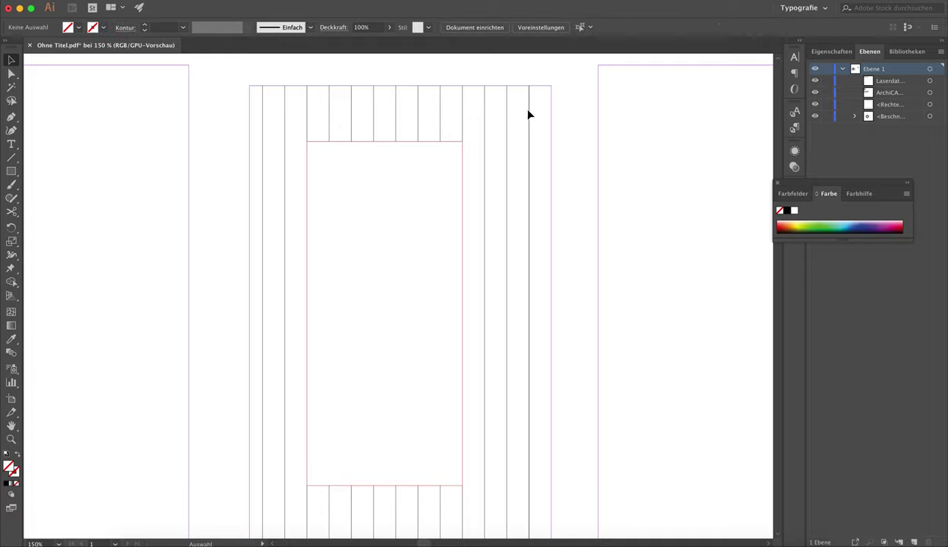
left_click(507, 114)
left_click(490, 114)
left_click(490, 114)
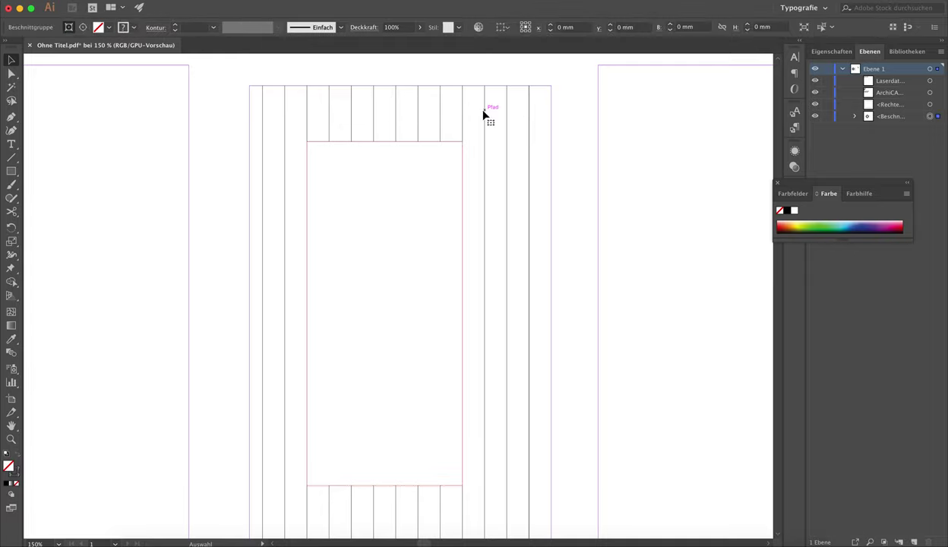
scroll(482, 112, "down", 2)
scroll(476, 123, "down", 2)
scroll(439, 156, "down", 2)
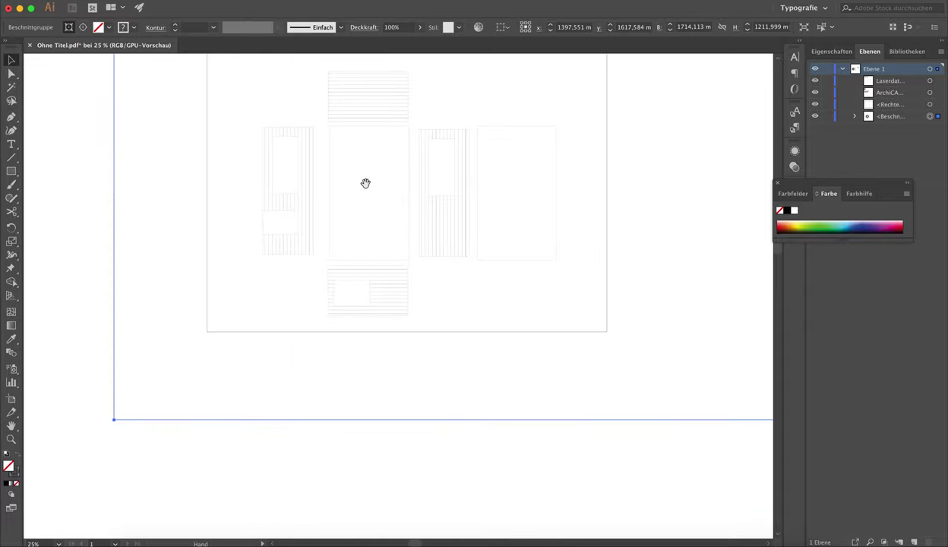
left_click_drag(366, 182, 357, 235)
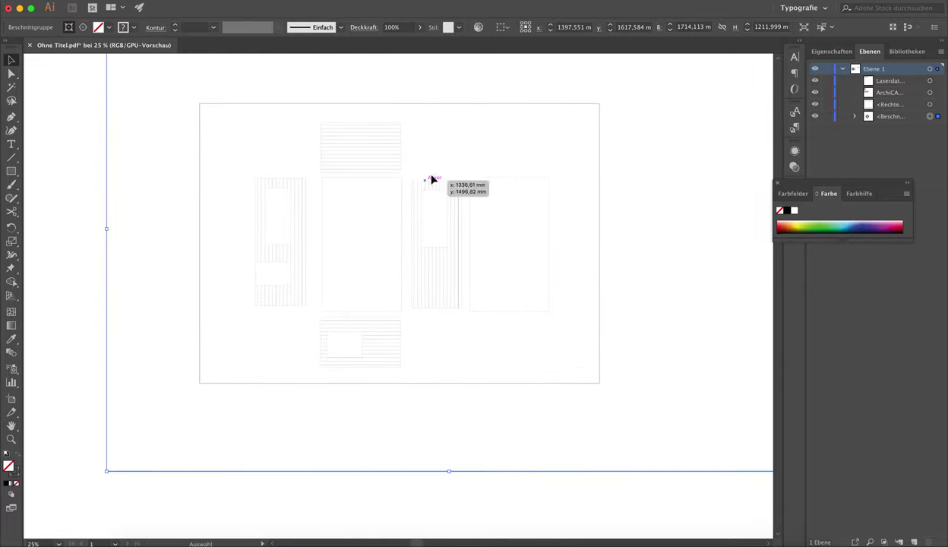
left_click(479, 141)
scroll(511, 155, "down", 1)
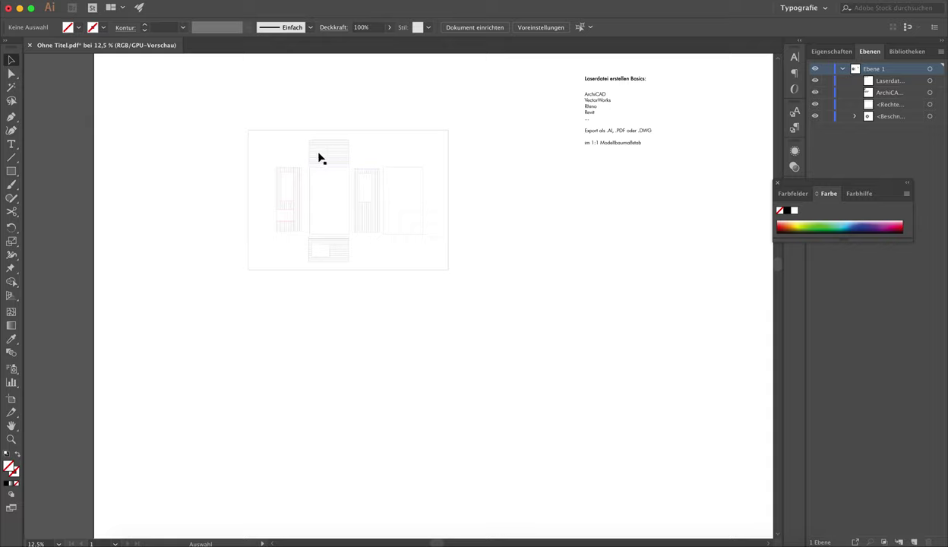
- Select the 700 × 1000 mm frame and drawing, then create a new 1000 × 700 mm landscape document
left_click(398, 132)
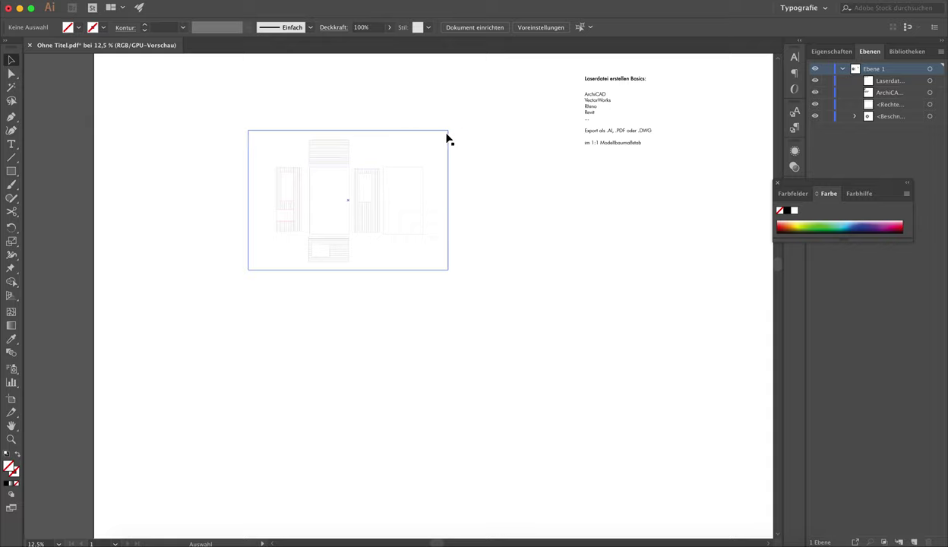
left_click(391, 174, "shift")
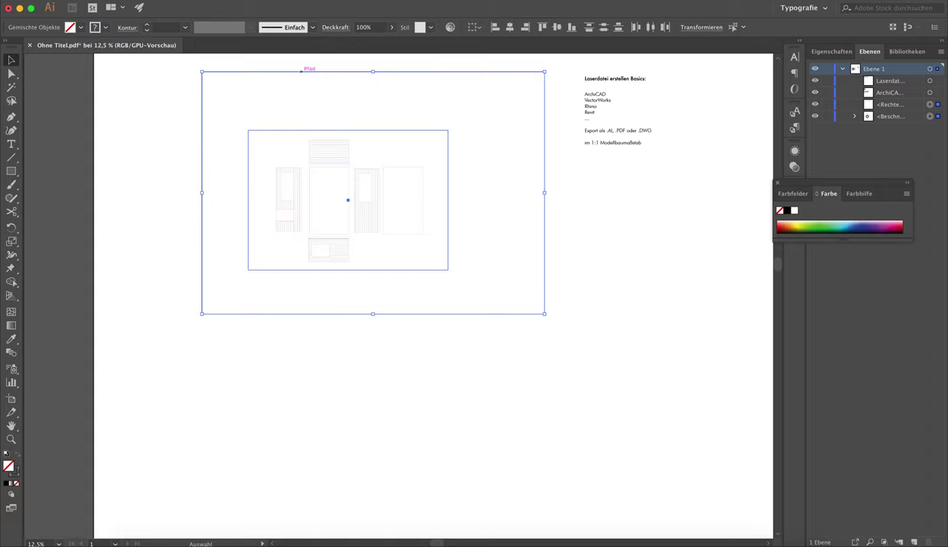
left_click(103, 0)
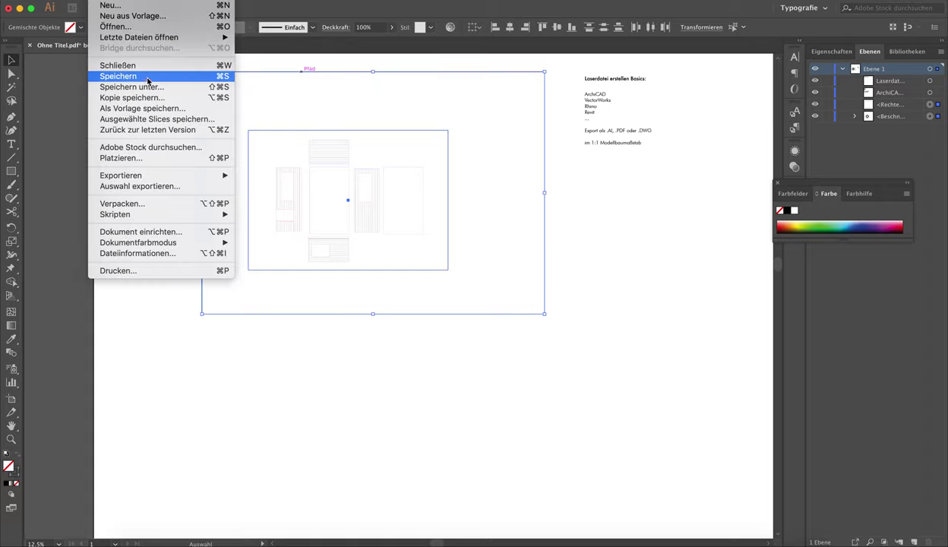
left_click(146, 6)
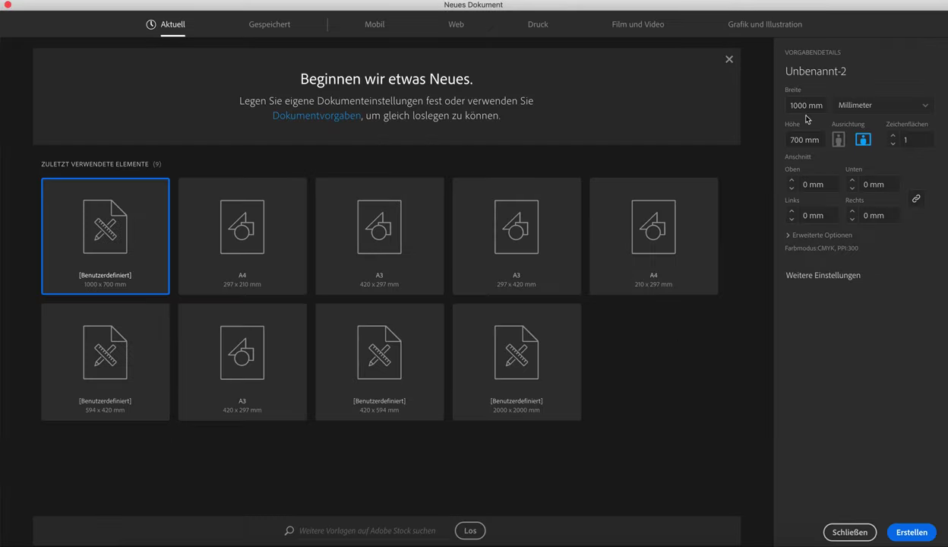
left_click(806, 104)
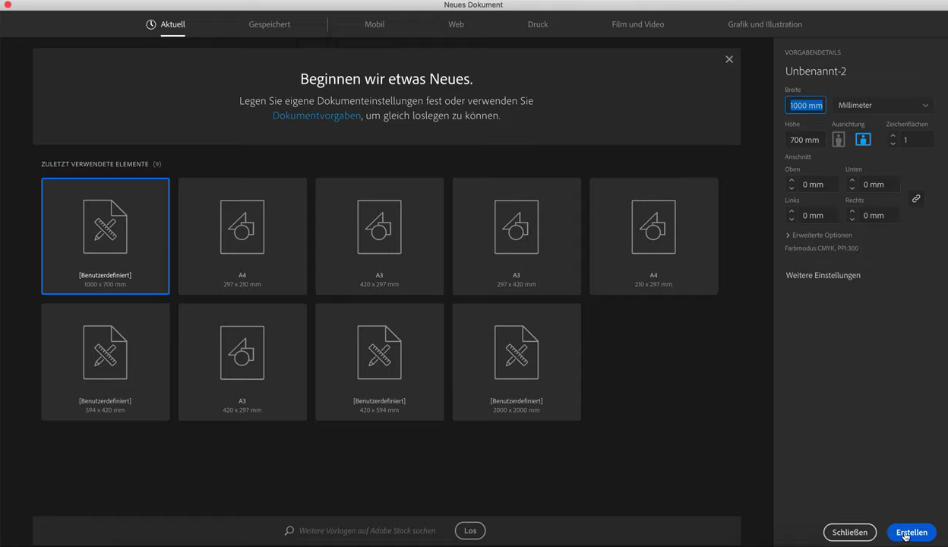
left_click(911, 533)
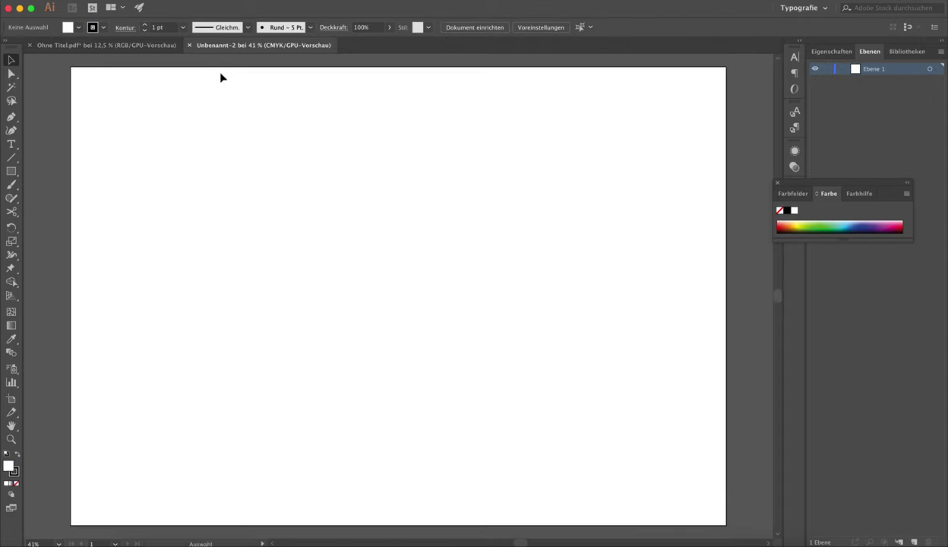
- Paste the copied drawing into Unbenannt-2 and move it onto the artboard
key("ctrl+minus")
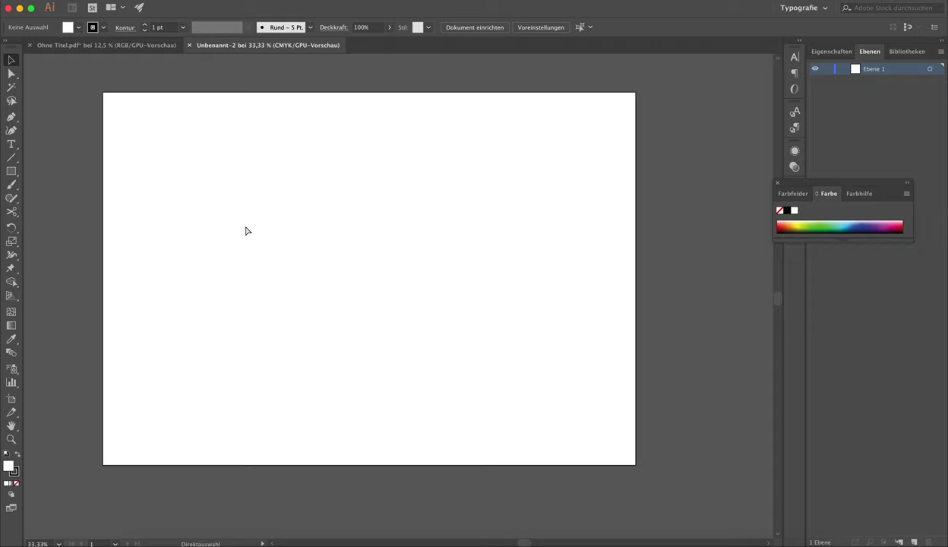
key("ctrl+v")
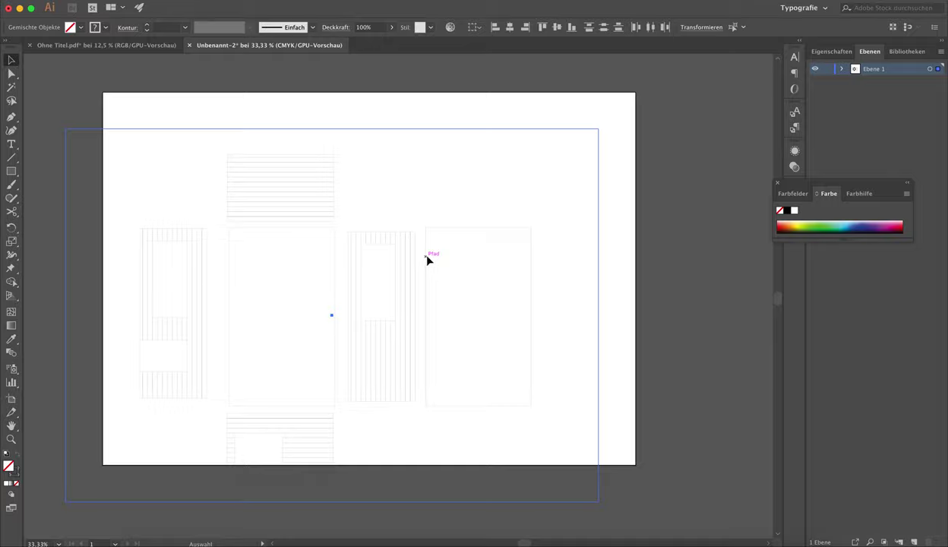
mouse_move(426, 260)
left_mouse_down()
mouse_move(462, 219)
mouse_move(499, 218)
left_mouse_up()
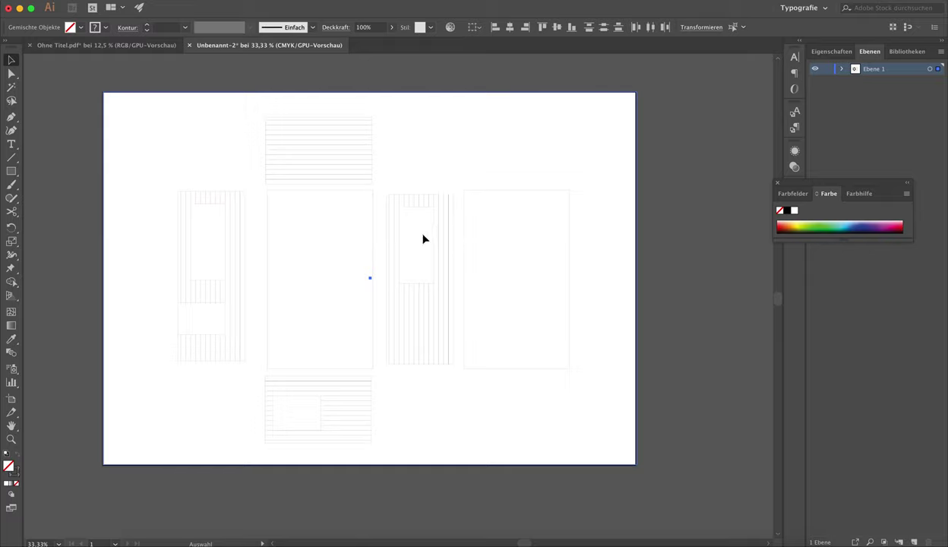
left_click(617, 107)
- Select the clipped artwork group and nudge it slightly left on the artboard
key("ctrl+a")
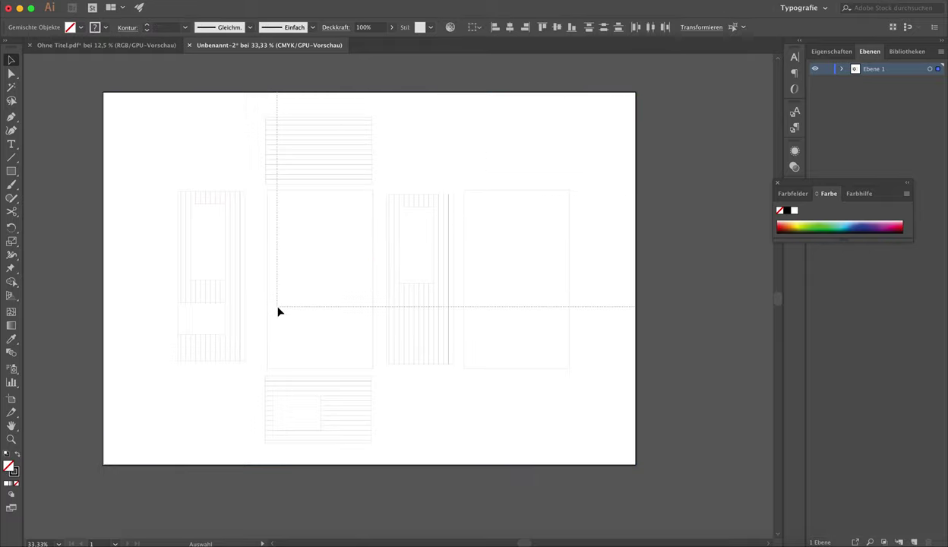
right_click(461, 170)
left_click(456, 148)
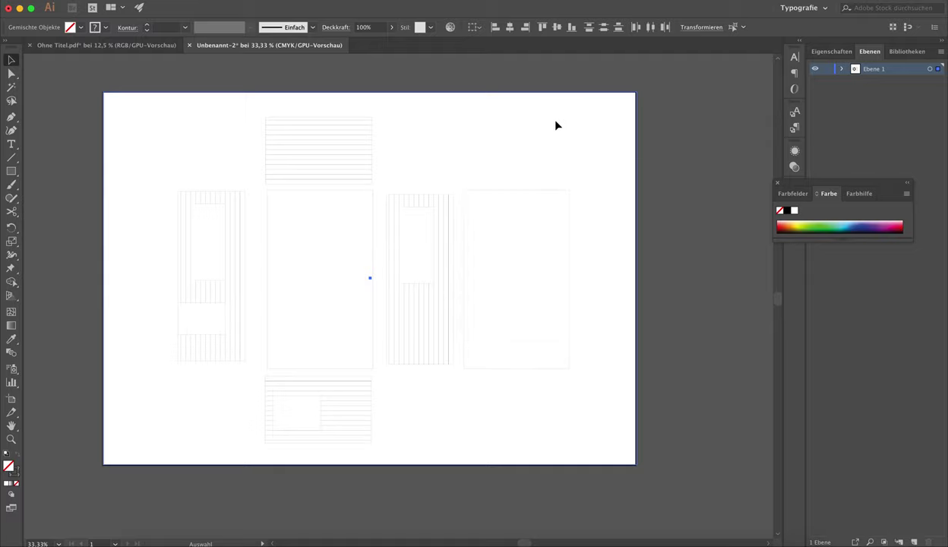
left_click(572, 123)
left_click_drag(597, 126, 592, 131)
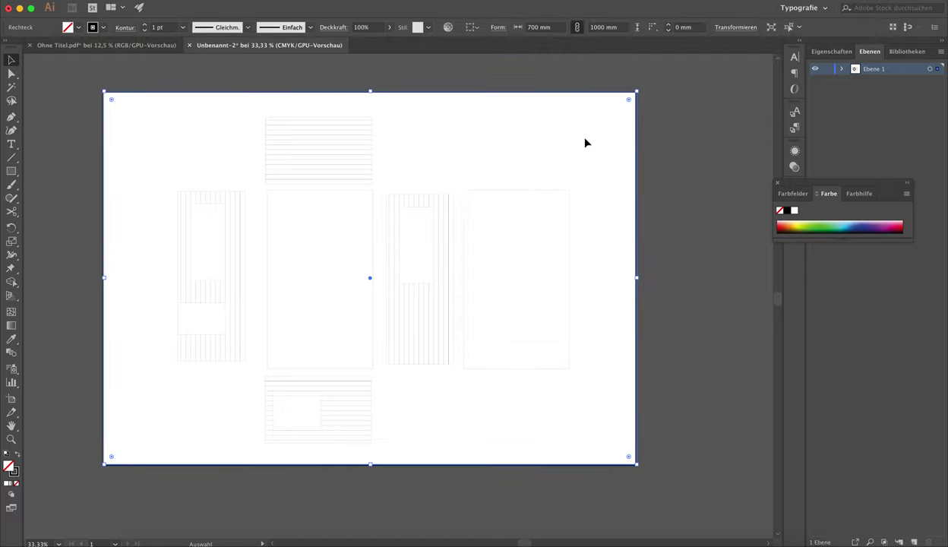
left_click(581, 146)
left_click(488, 193)
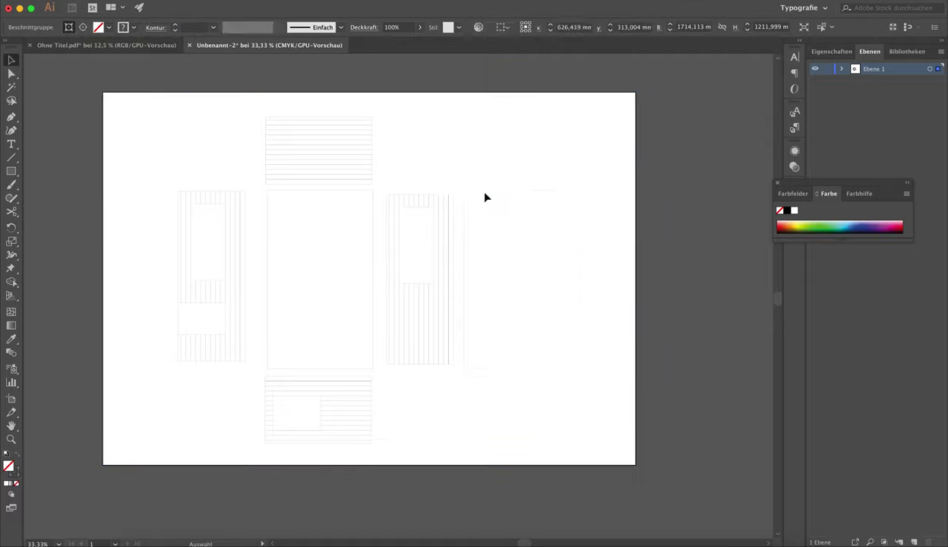
left_click(485, 195)
left_click(489, 195)
mouse_move(488, 193)
left_mouse_down()
mouse_move(485, 206)
mouse_move(490, 195)
left_mouse_up()
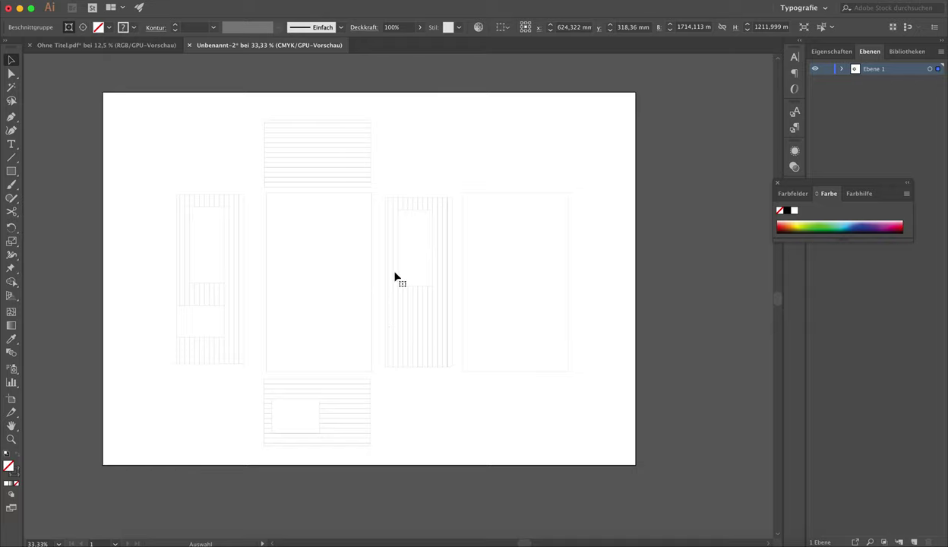
left_click_drag(336, 150, 319, 154)
- Release the clipping mask on the clipped artwork group (Schnittmaske zurückwandeln)
right_click(310, 159)
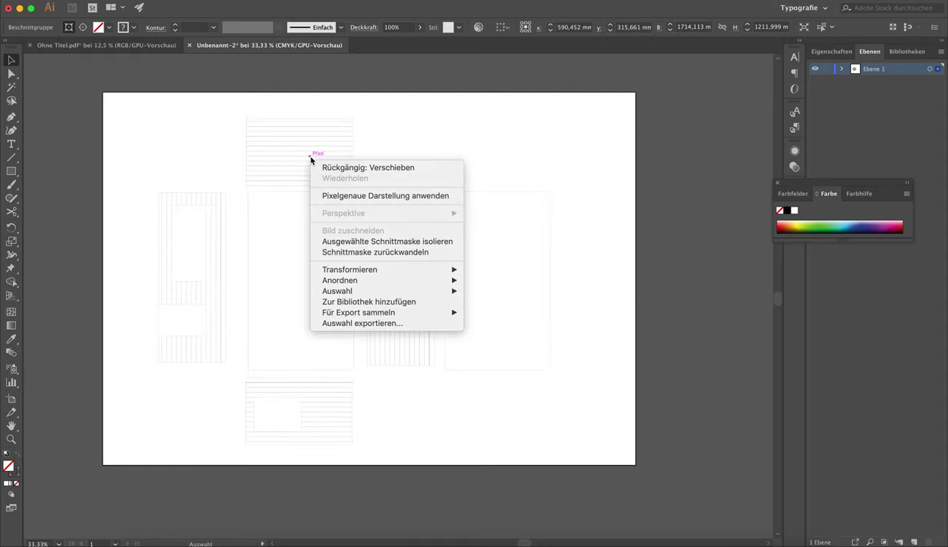
left_click(364, 252)
left_click(455, 184)
mouse_move(499, 150)
left_mouse_down()
mouse_move(344, 249)
mouse_move(184, 304)
left_mouse_up()
- Inspect individual released lines, then drag the Farbe panel below the artboard
left_click(440, 201)
left_click(423, 199)
left_click(403, 201)
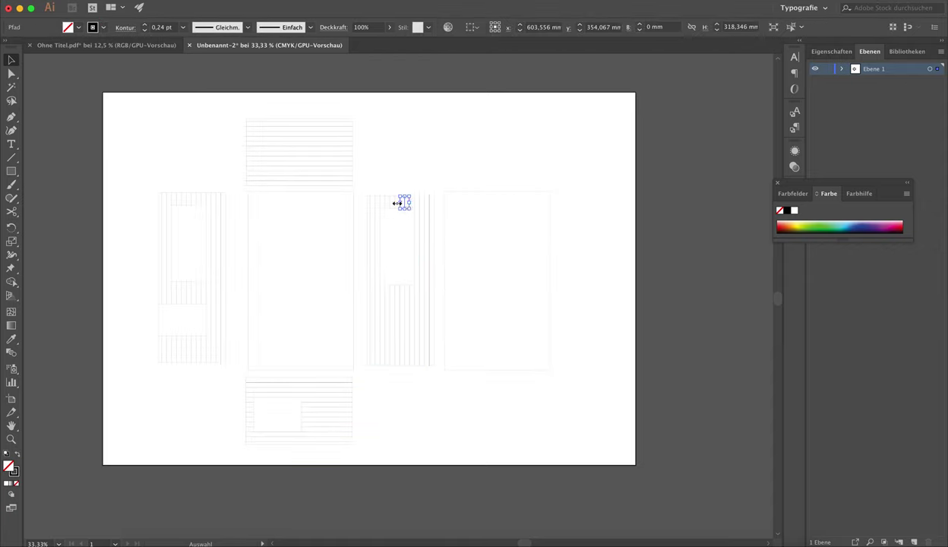
key("ctrl+z")
key("ctrl+z")
key("ctrl+z")
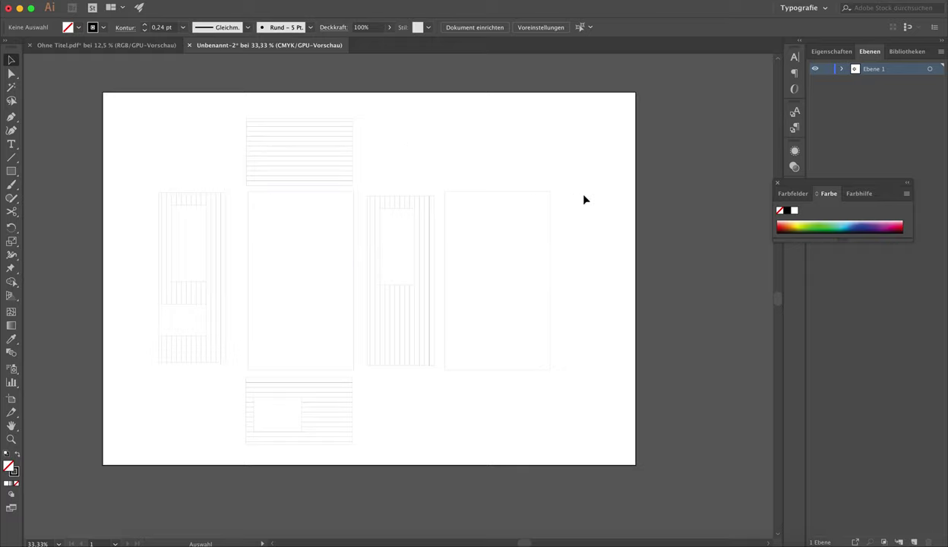
mouse_move(851, 185)
left_mouse_down()
mouse_move(378, 408)
mouse_move(427, 437)
mouse_move(448, 479)
left_mouse_up()
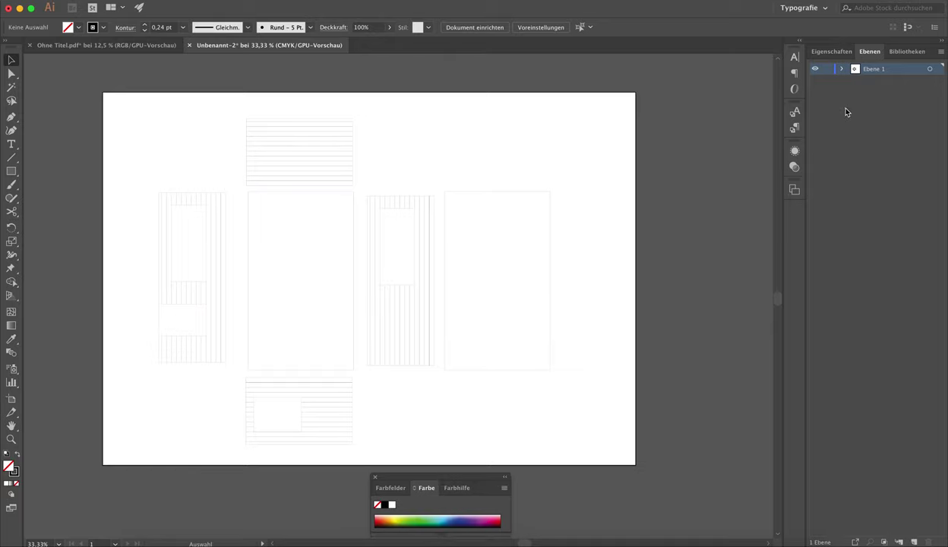
left_click(830, 95)
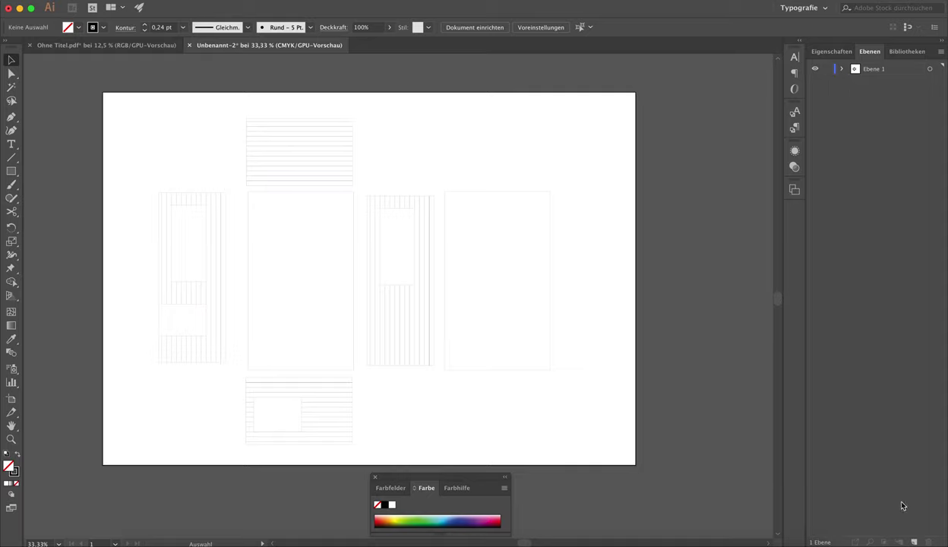
- Add three new layers and name the newest one Schnitt Innen
left_click(915, 542)
left_click(914, 542)
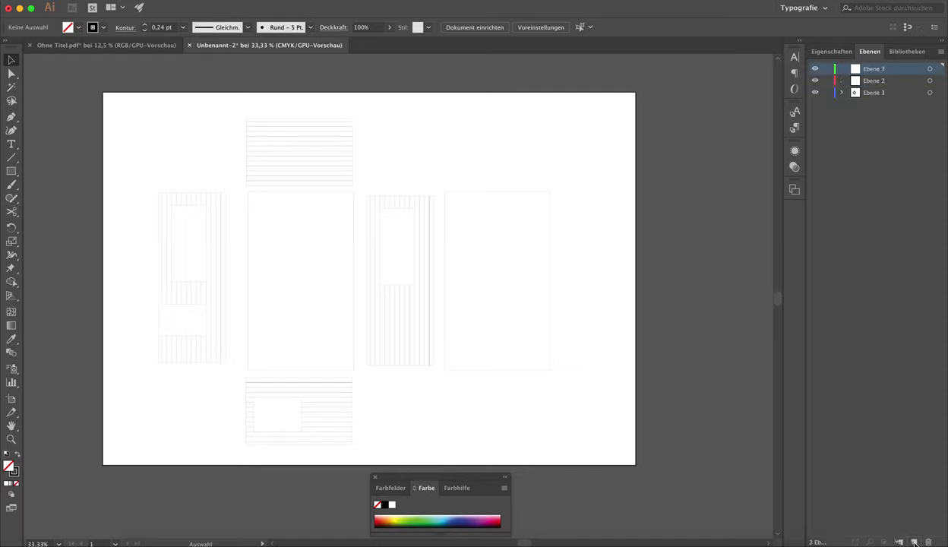
left_click(914, 541)
double_click(868, 70)
type("Schnitt Innen")
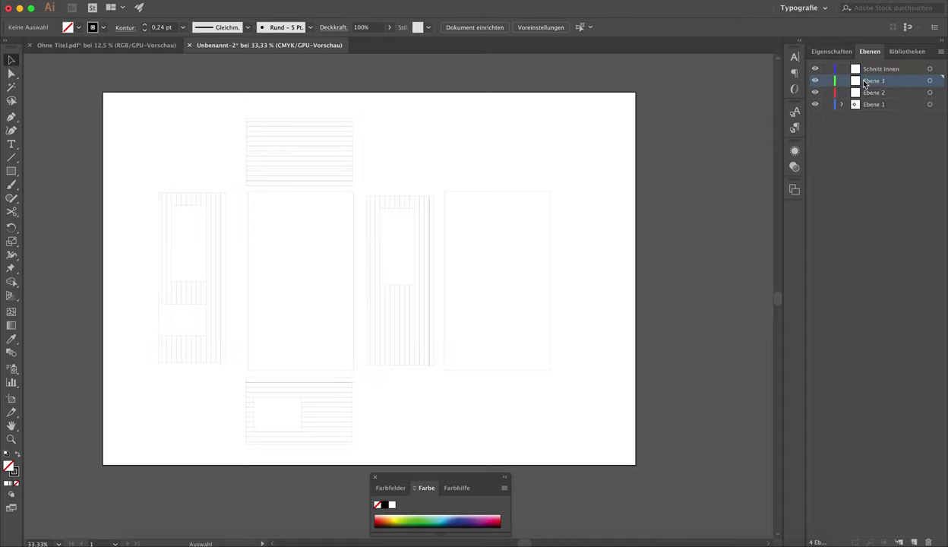
- Rename Ebene 3 to Schnitt Außen and start naming Ebene 2 Markieren
double_click(856, 81)
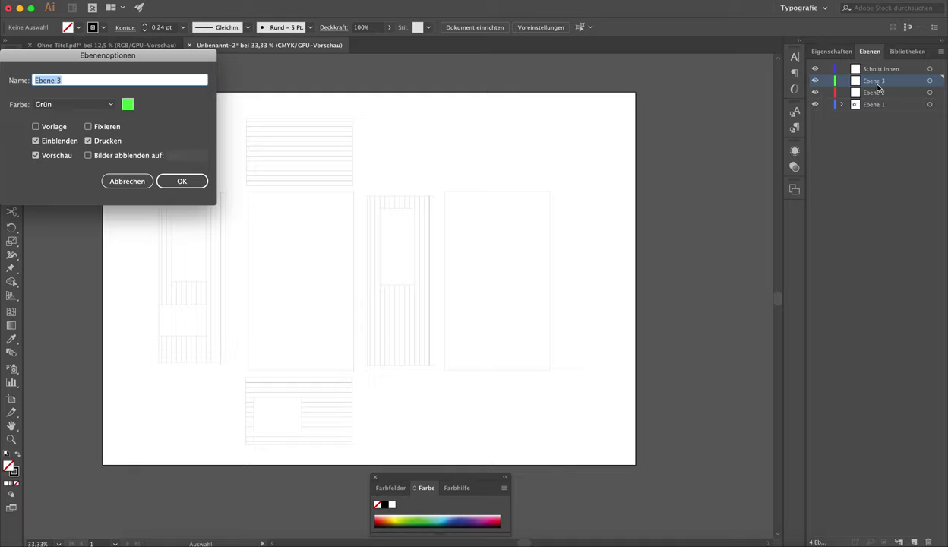
type("Schnitt Außen")
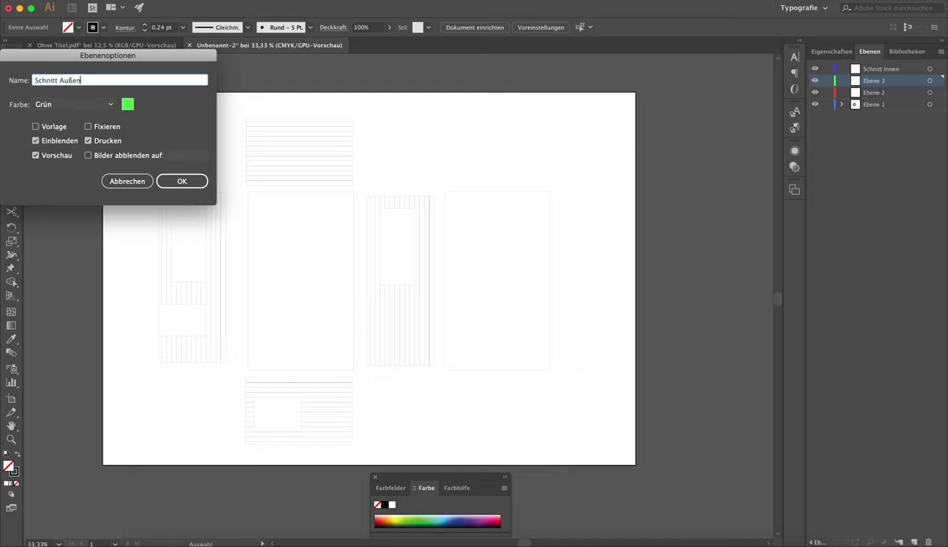
key("Return")
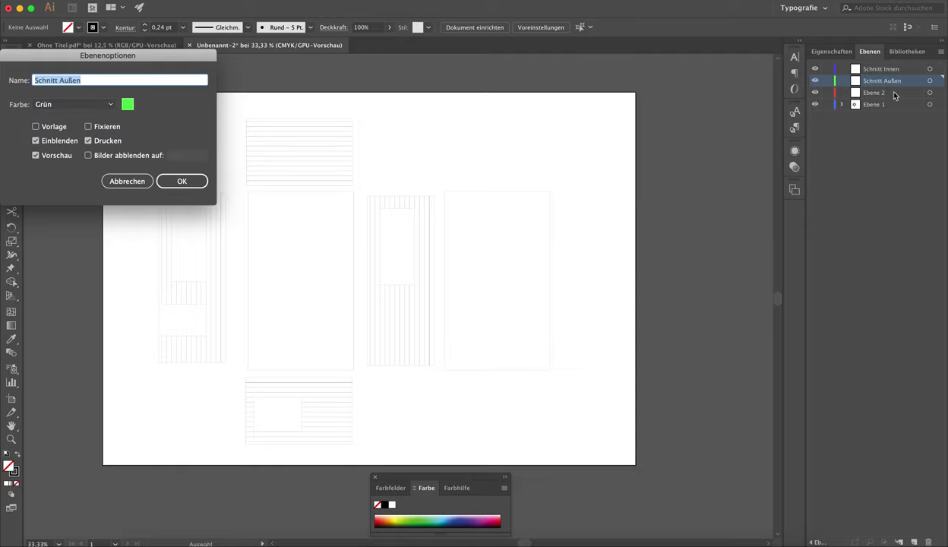
left_click(163, 179)
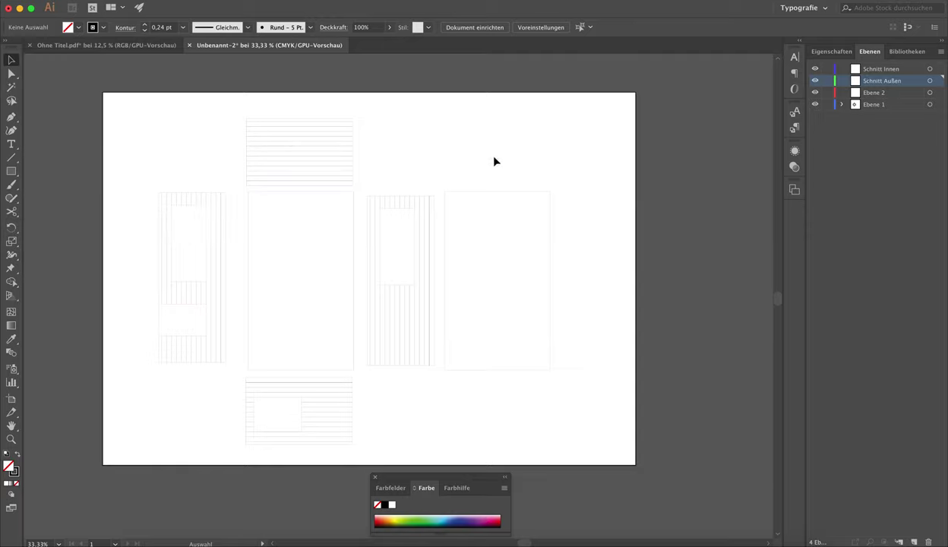
double_click(873, 93)
type("Markieren")
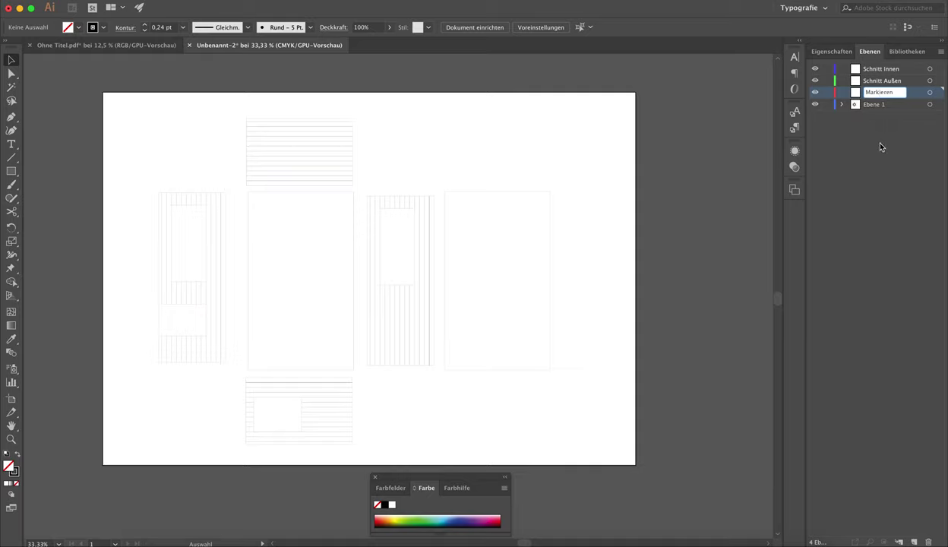
- Commit the layer name Markieren and inspect a hatch line in Ebene 1
left_click(880, 147)
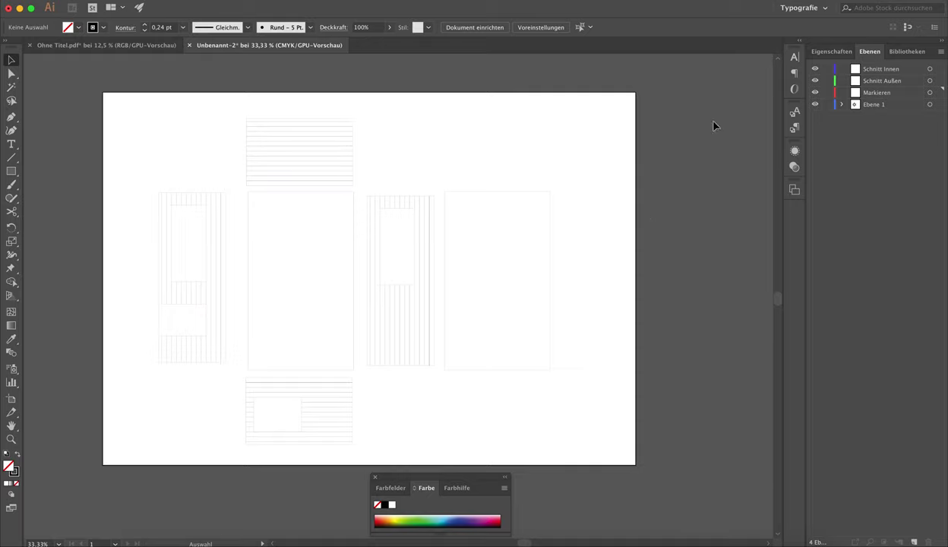
left_click(289, 152)
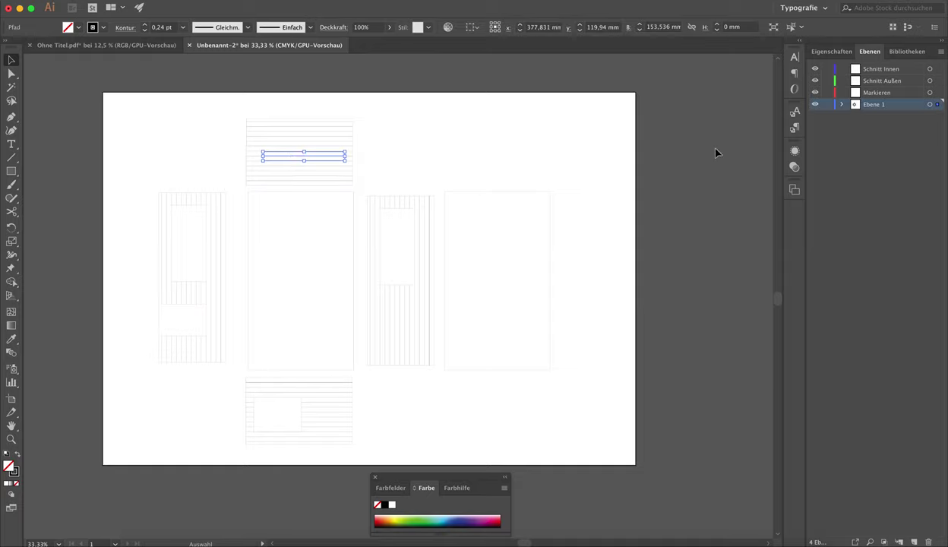
left_click(842, 104)
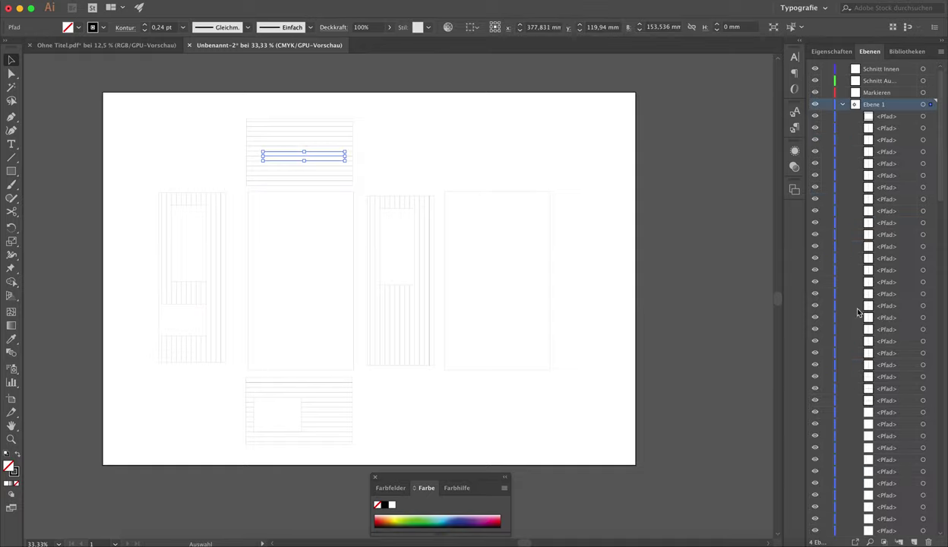
left_click(843, 105)
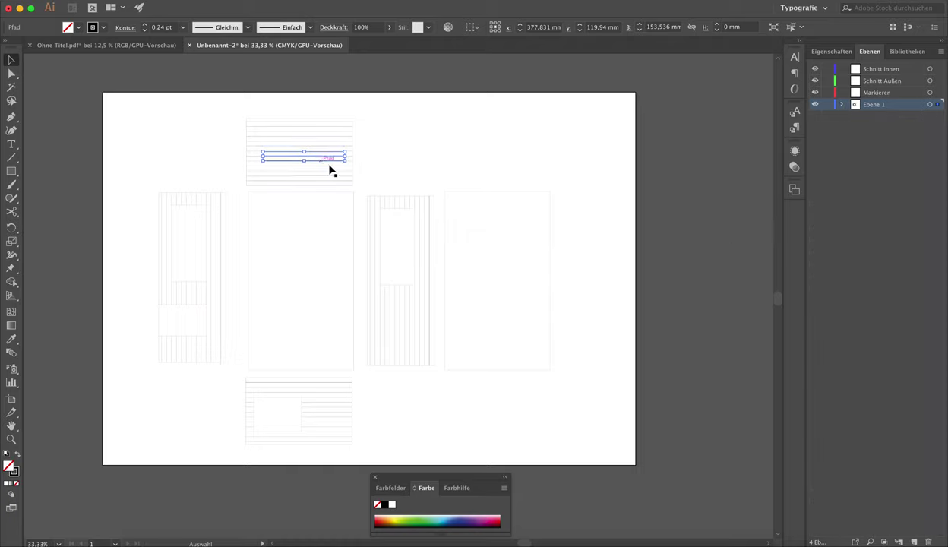
left_click(380, 153)
- Zoom in and out on the drawing to inspect its line colours
scroll(318, 172, "up", 1)
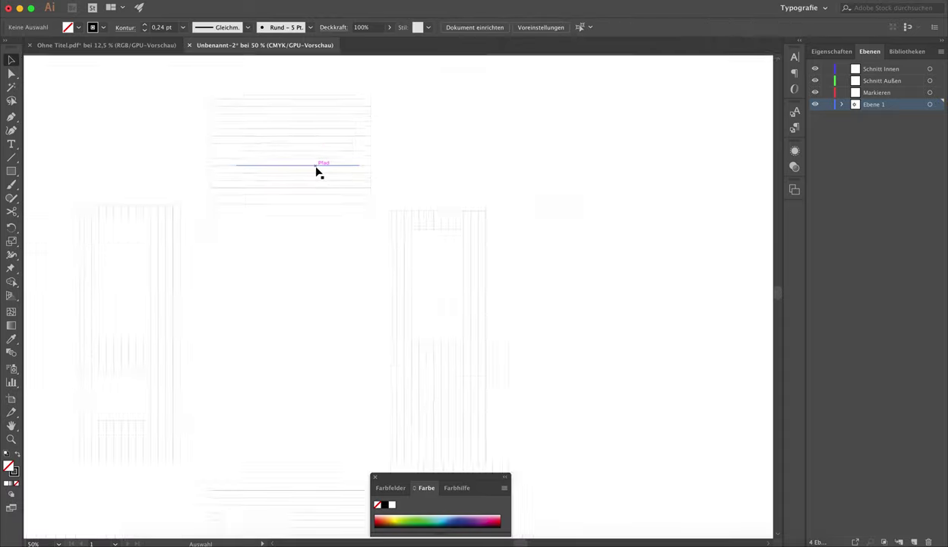
scroll(317, 172, "up", 3)
scroll(319, 167, "down", 1)
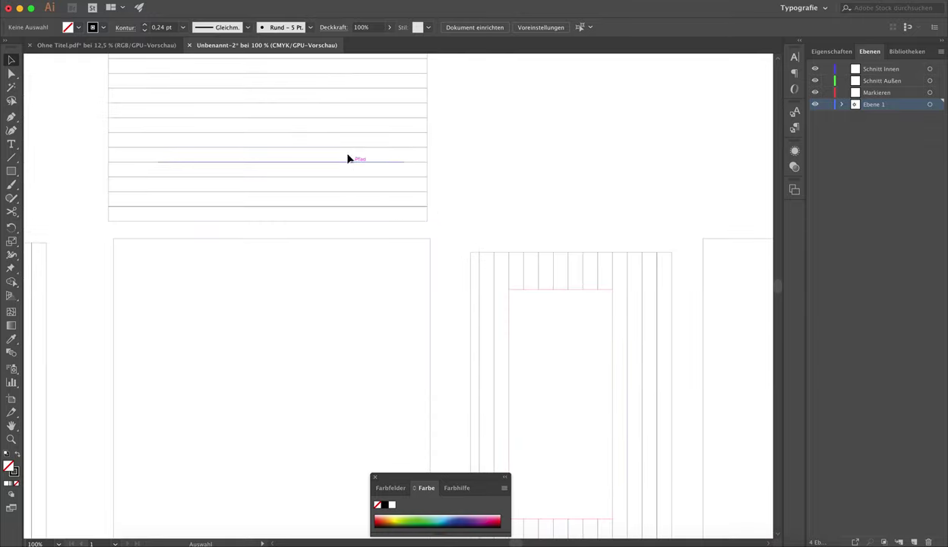
scroll(323, 150, "down", 2)
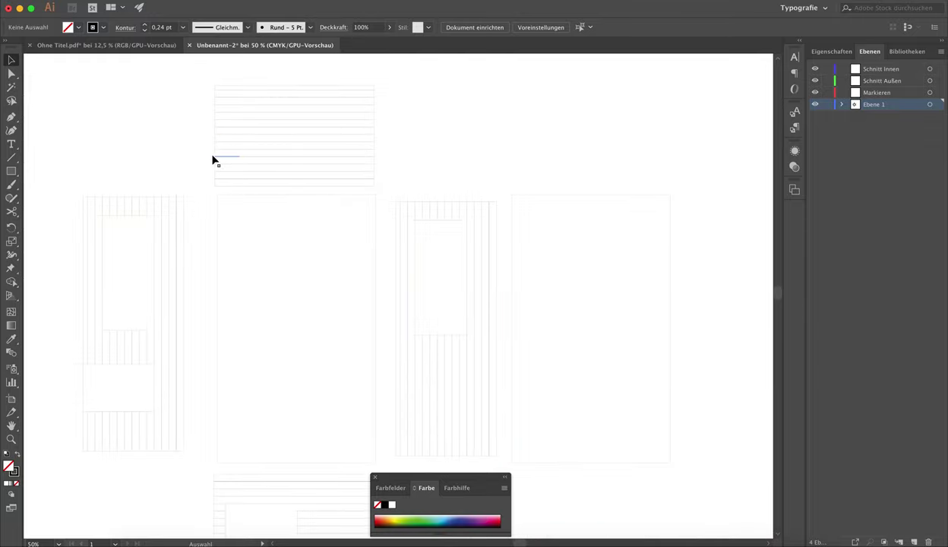
scroll(191, 175, "up", 3)
scroll(312, 194, "up", 1)
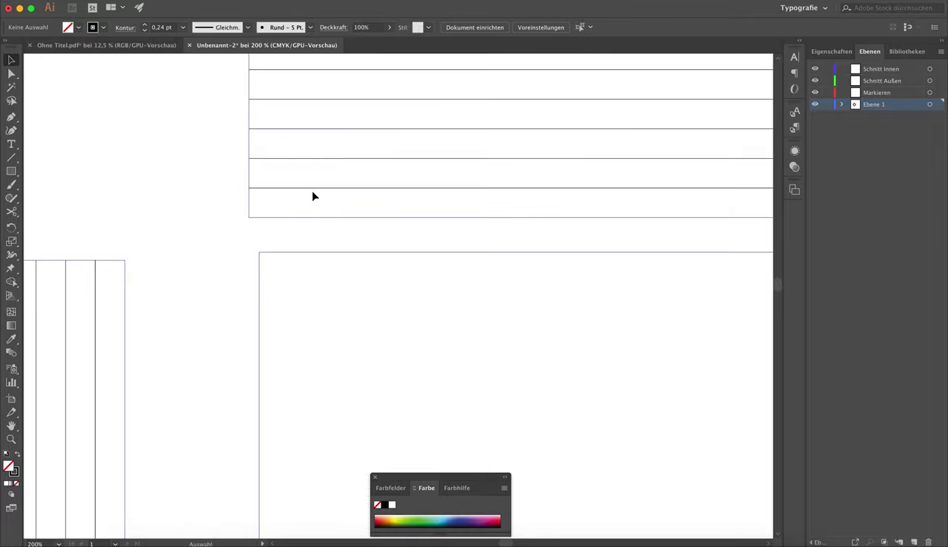
scroll(313, 197, "up", 1)
scroll(229, 208, "up", 2)
scroll(205, 144, "up", 3)
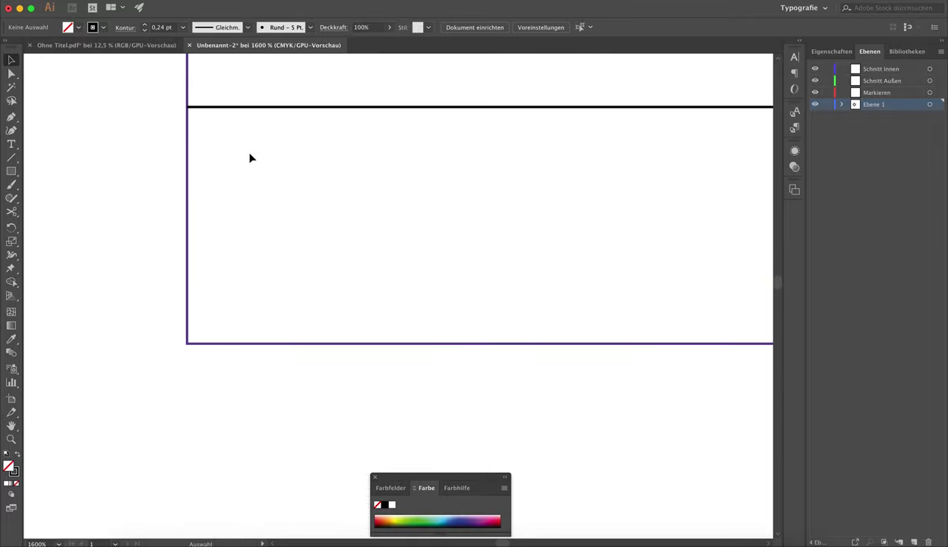
scroll(426, 132, "down", 2)
scroll(419, 144, "down", 2)
scroll(205, 242, "up", 3)
scroll(203, 256, "up", 2)
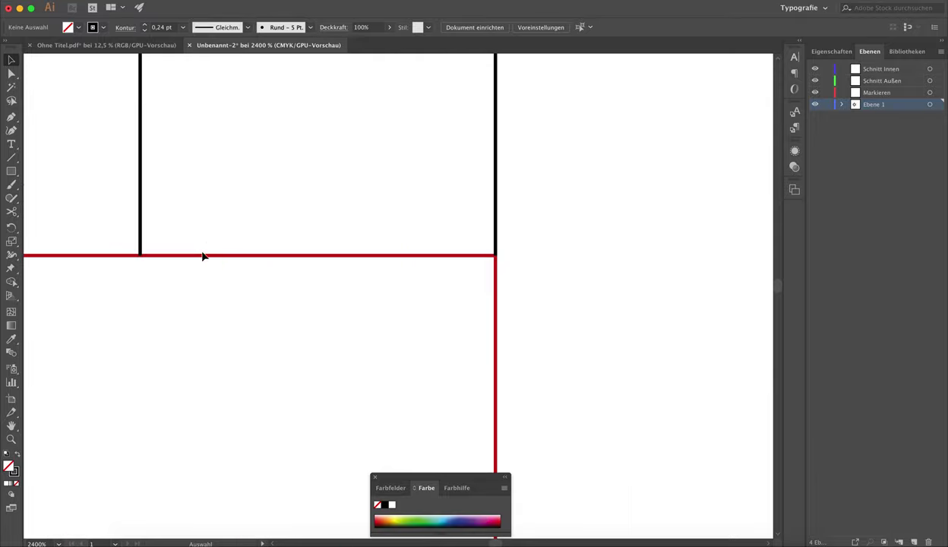
scroll(357, 210, "down", 6)
scroll(440, 194, "down", 3)
scroll(599, 229, "down", 3)
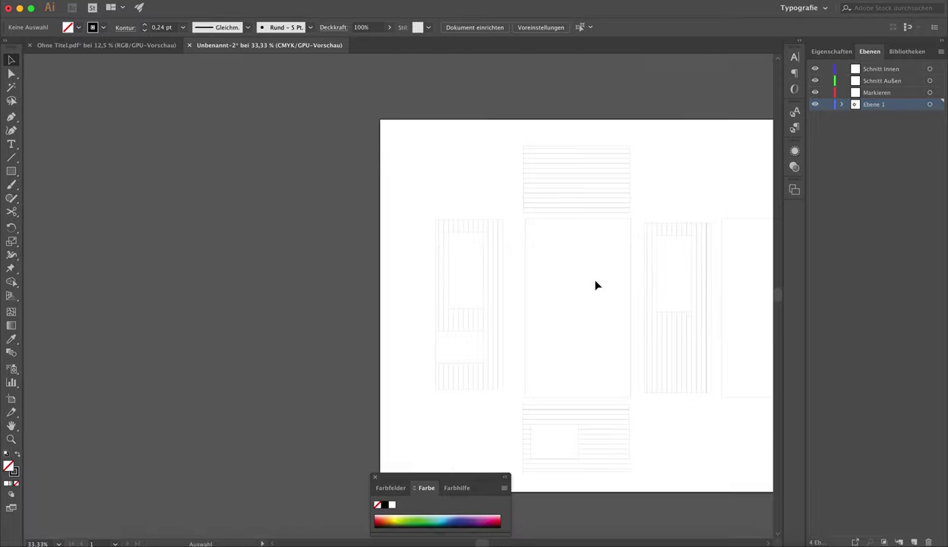
- Select all hatch lines with the same stroke colour and move them onto the Markieren layer
mouse_move(598, 281)
left_mouse_down()
mouse_move(438, 250)
mouse_move(397, 263)
left_mouse_up()
left_click(407, 171)
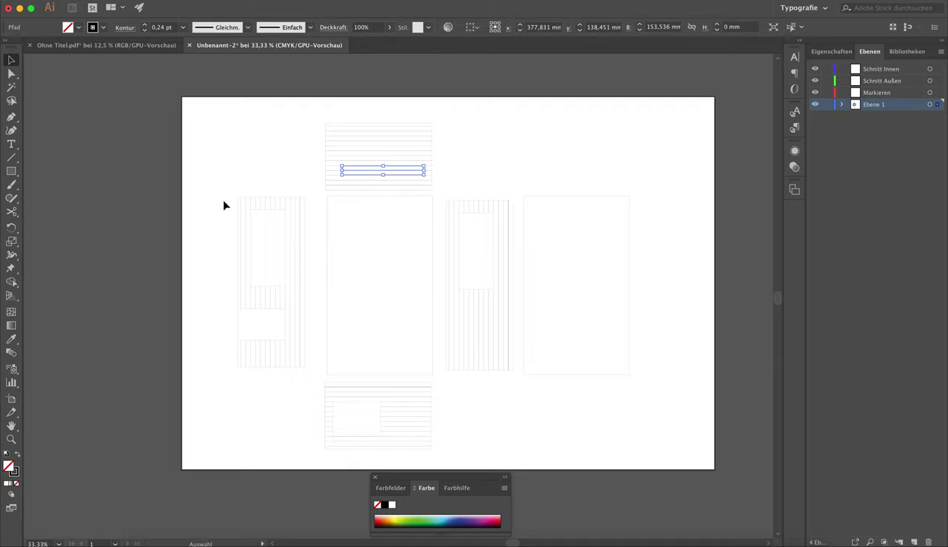
key("ctrl+y")
key("ctrl+y")
left_click(255, 1)
mouse_move(319, 104)
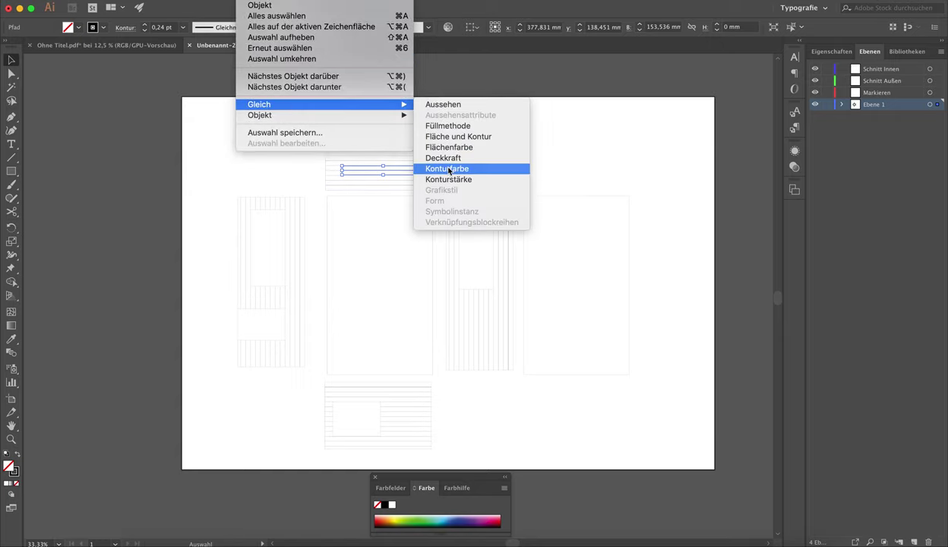
left_click(449, 171)
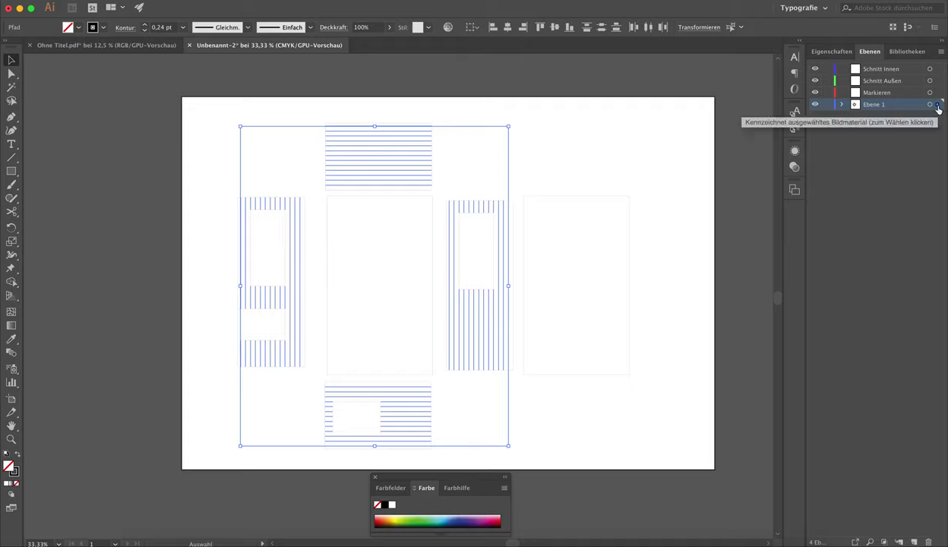
left_click_drag(938, 106, 938, 92)
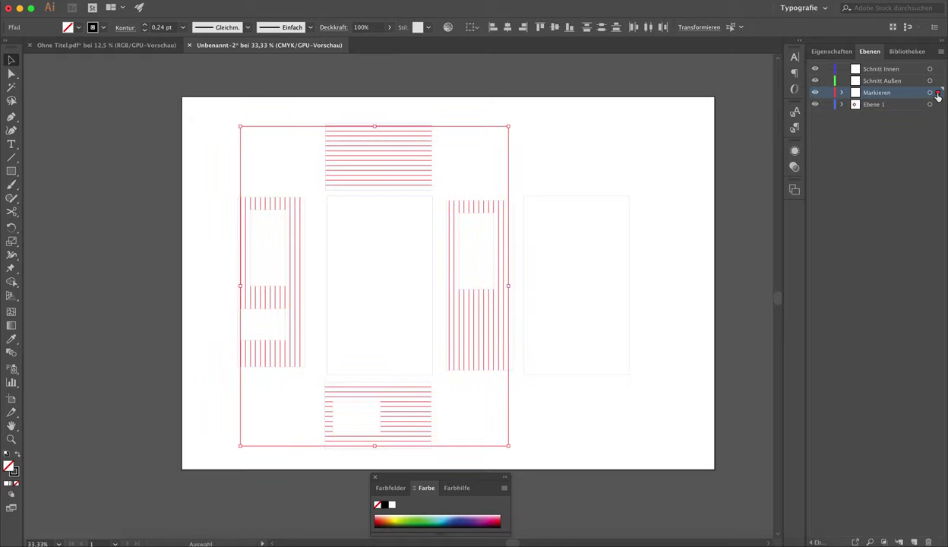
left_click(750, 142)
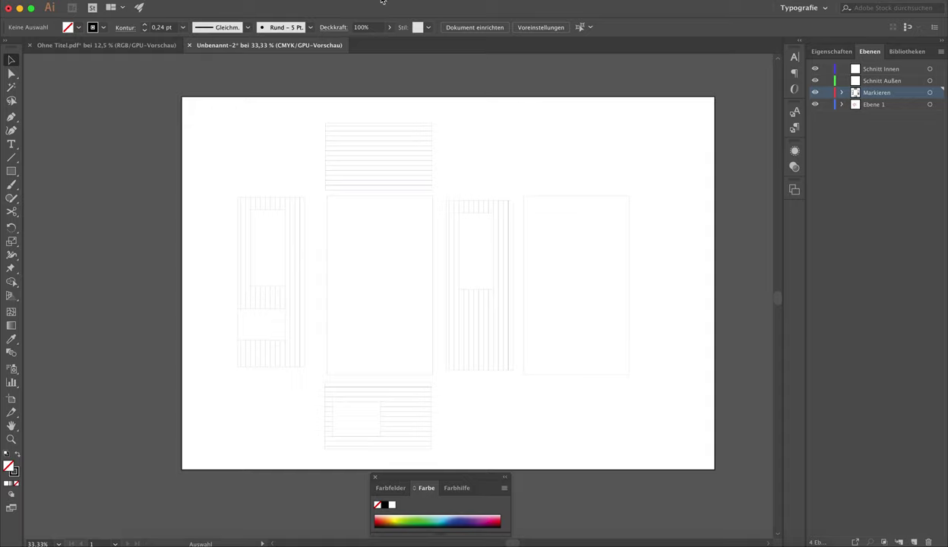
- Select all outer panel outlines by stroke colour and move them onto Schnitt Außen
left_click(432, 200)
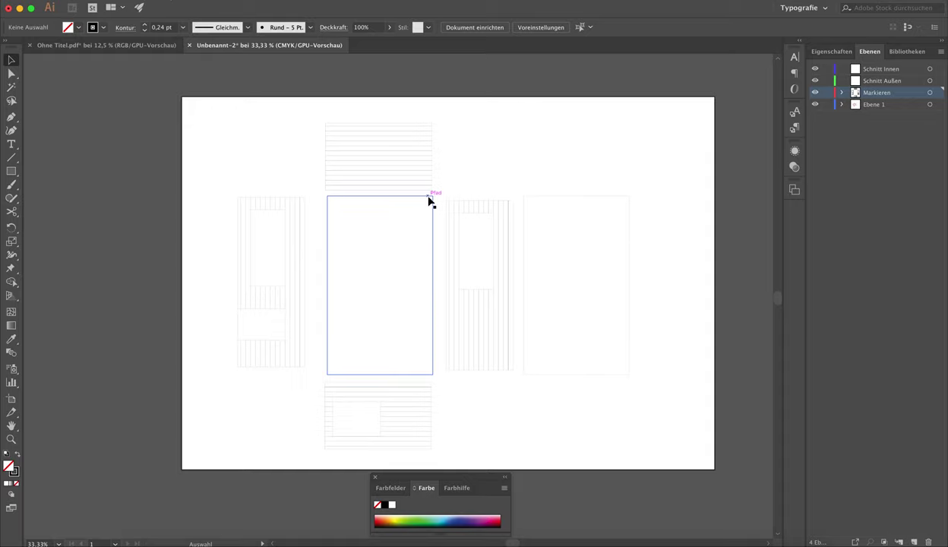
left_click(176, 5)
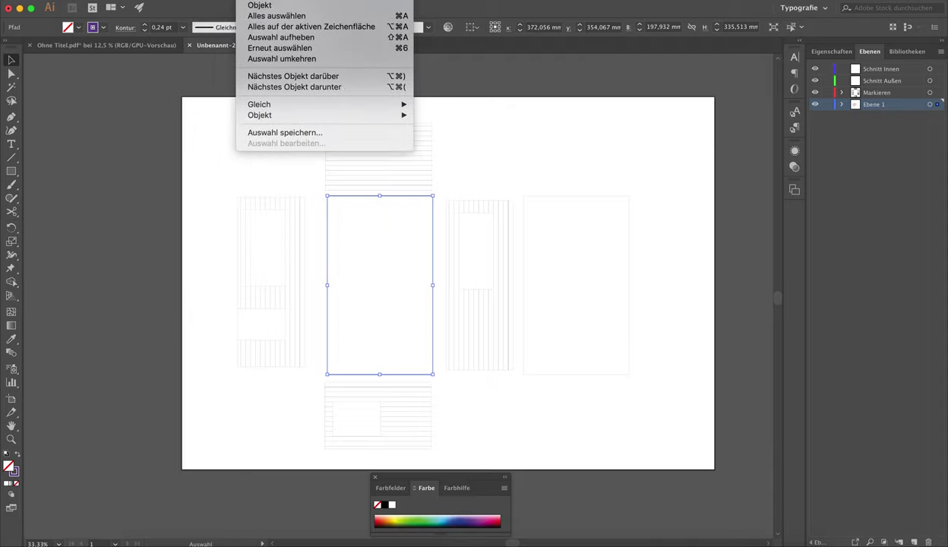
mouse_move(259, 104)
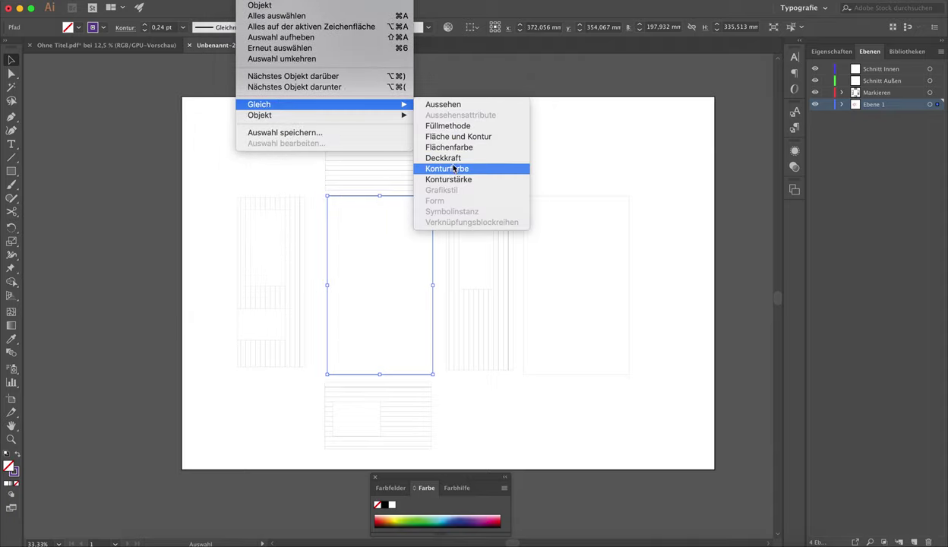
left_click(455, 170)
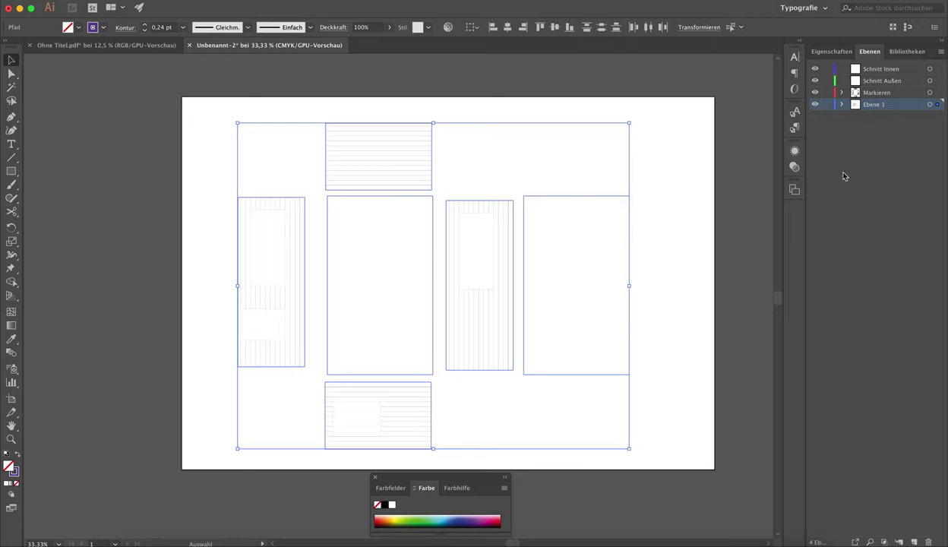
left_click_drag(937, 105, 937, 81)
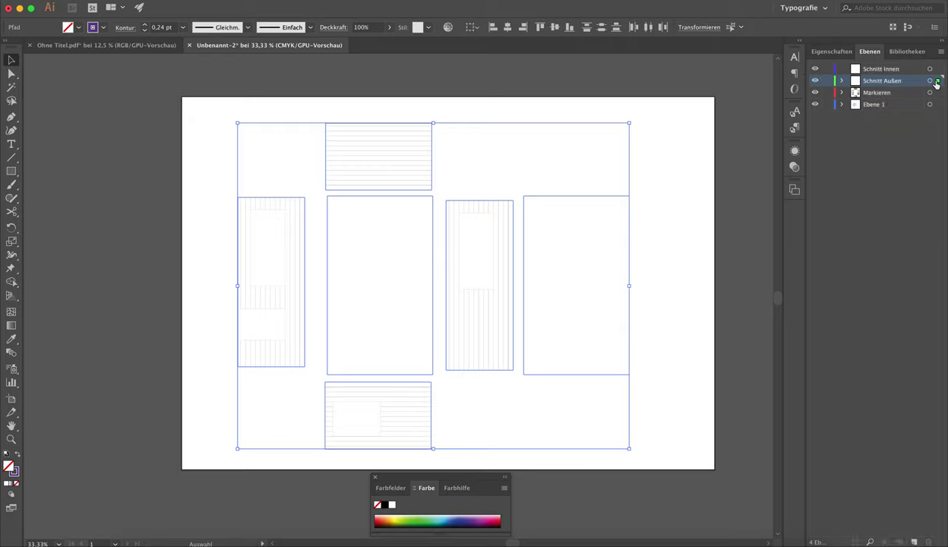
- Select all inner cut-out rectangles by stroke colour and move them onto Schnitt Innen
left_click(480, 216)
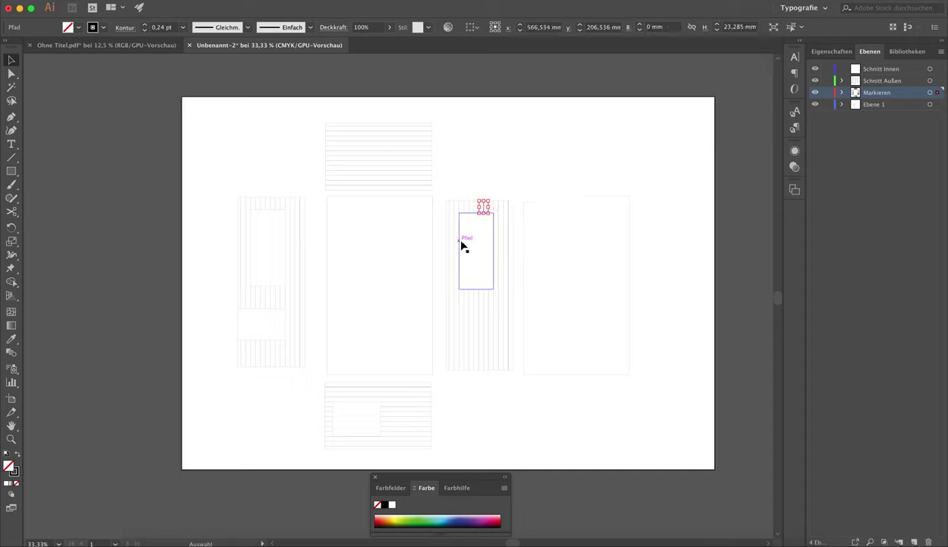
left_click(465, 240)
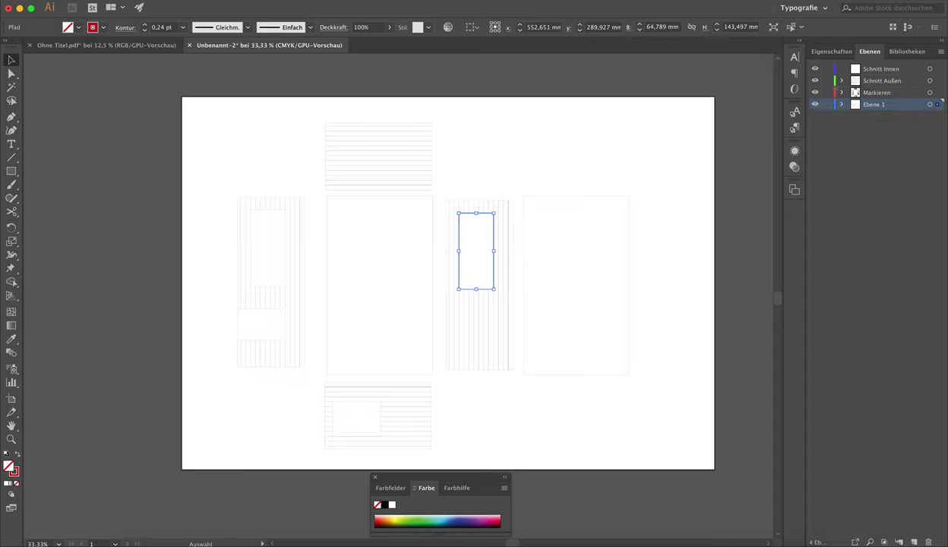
left_click(258, 0)
mouse_move(259, 104)
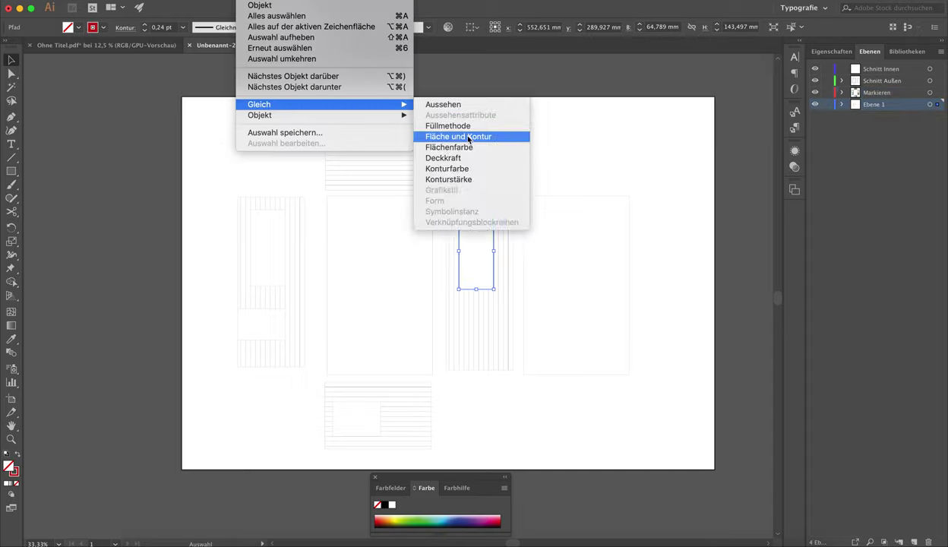
left_click(455, 169)
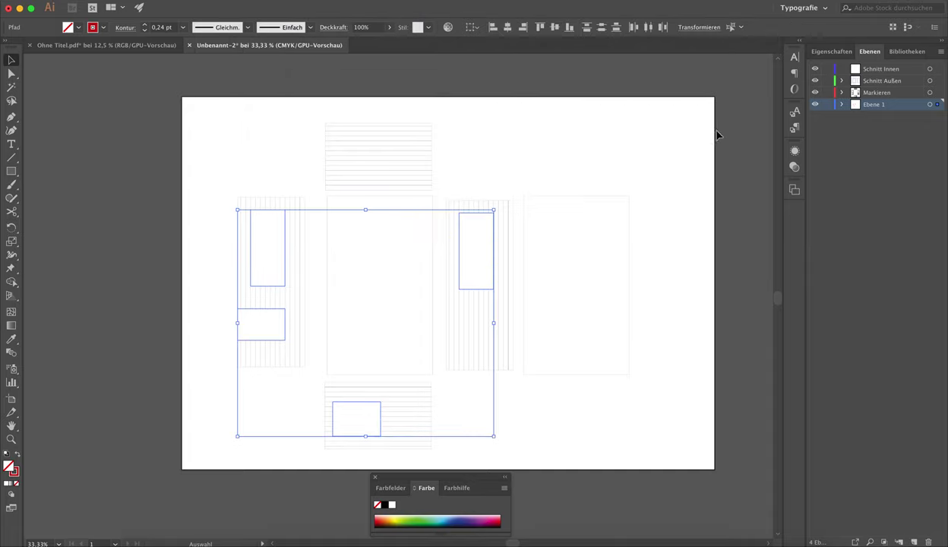
left_click_drag(937, 104, 939, 72)
left_click(692, 150)
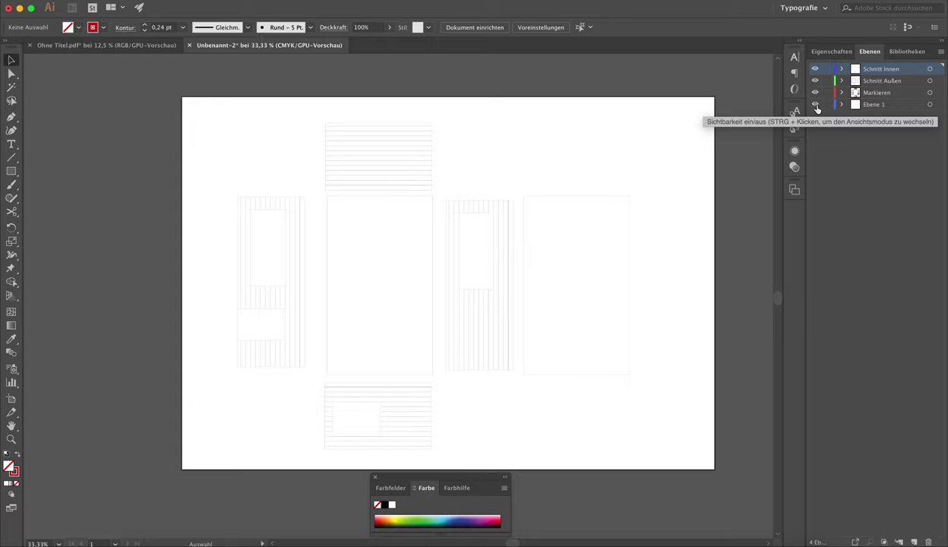
- Make Ebene 1 active, check its contents, and cancel a first delete attempt
left_click(872, 107)
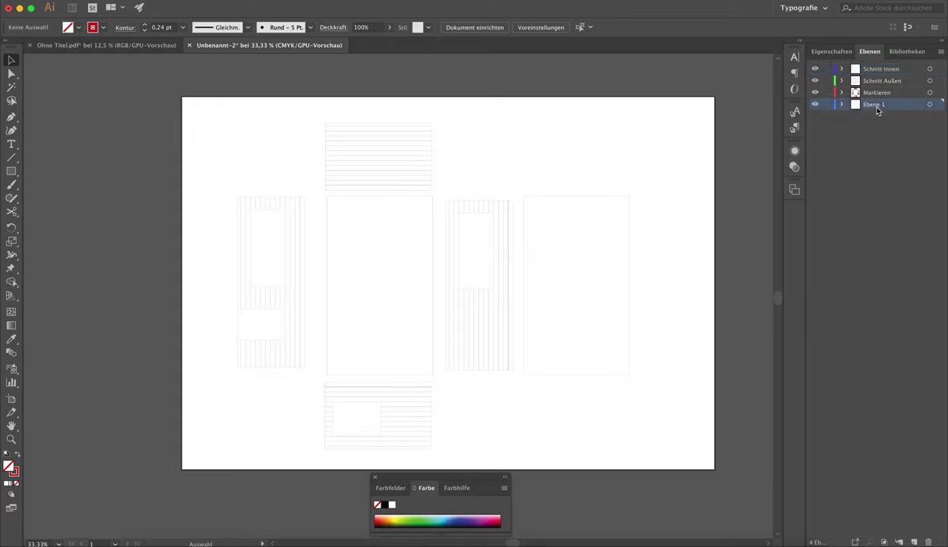
left_click(816, 105)
left_click(929, 541)
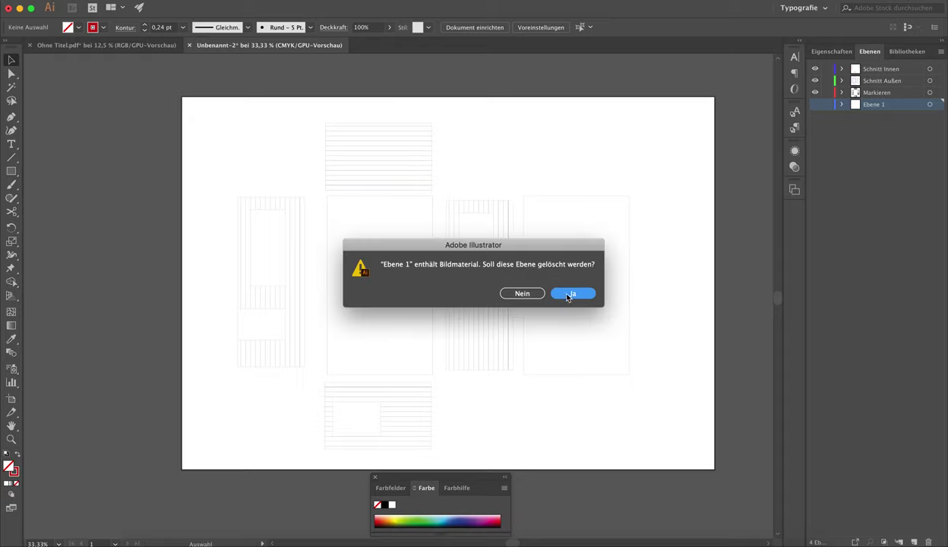
left_click(531, 294)
- Compare with Ohne Titel.pdf, then delete Ebene 1 and its leftover artwork
scroll(595, 281, "right", 3)
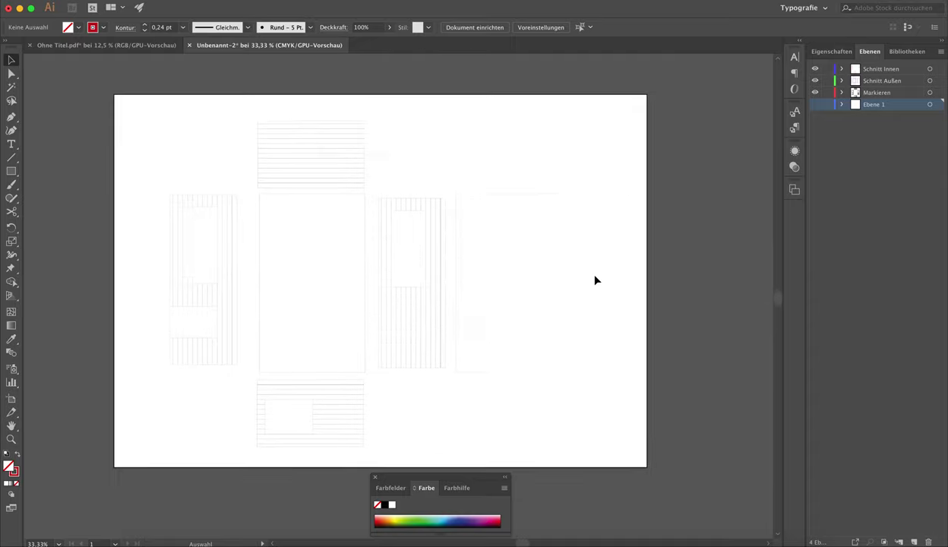
scroll(596, 280, "right", 10)
scroll(595, 280, "left", 7)
scroll(595, 281, "left", 2)
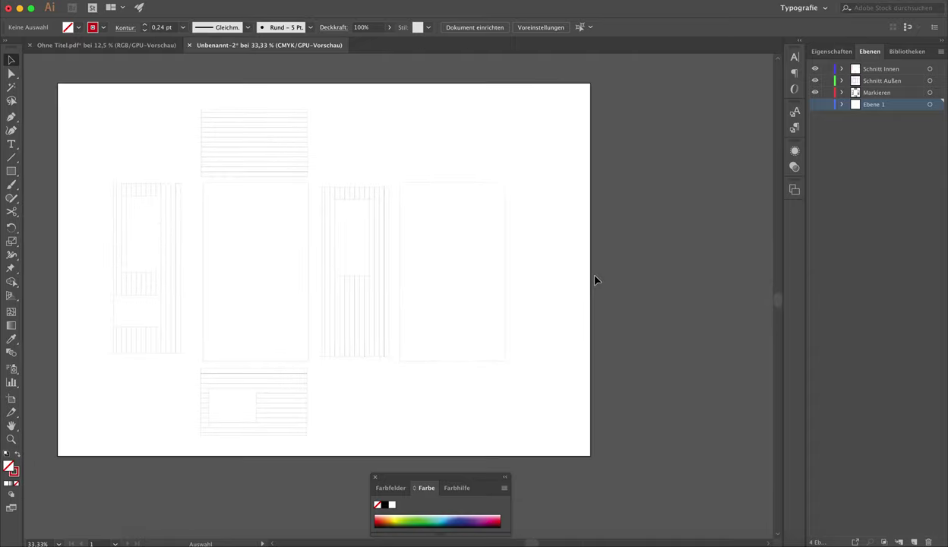
scroll(595, 280, "left", 3)
scroll(596, 281, "left", 1)
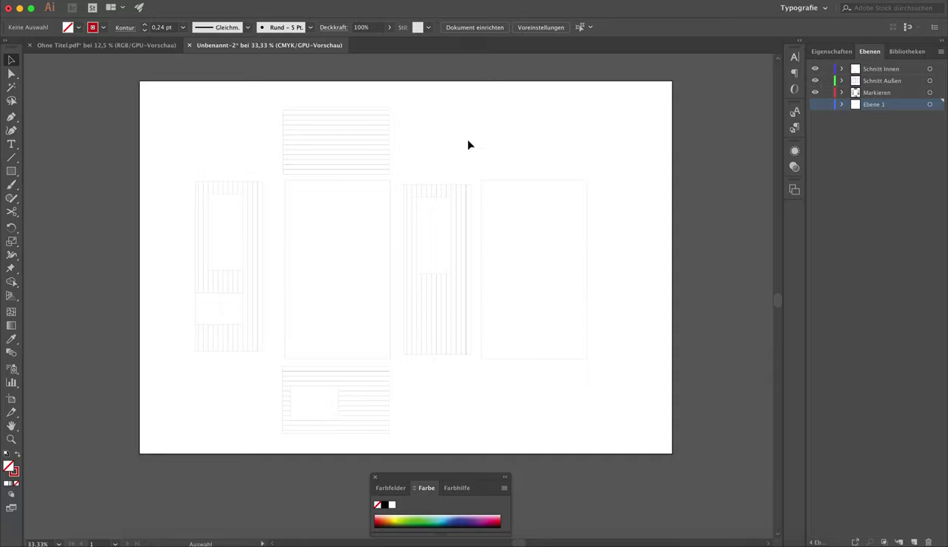
left_click(114, 45)
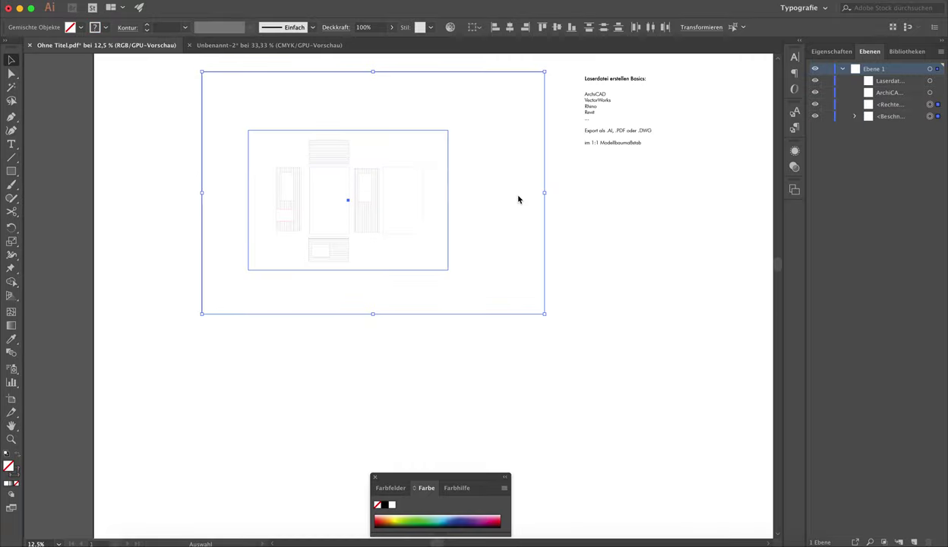
left_click(257, 46)
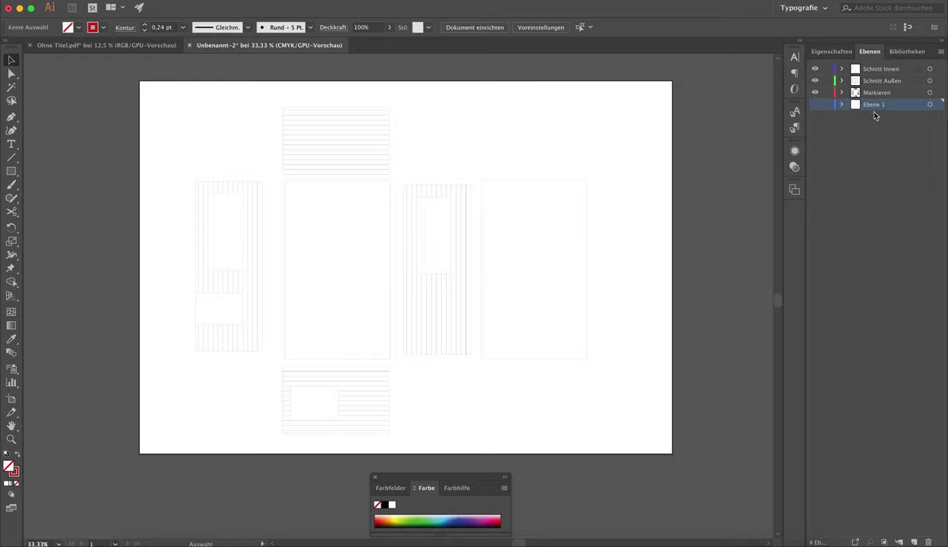
left_click(928, 541)
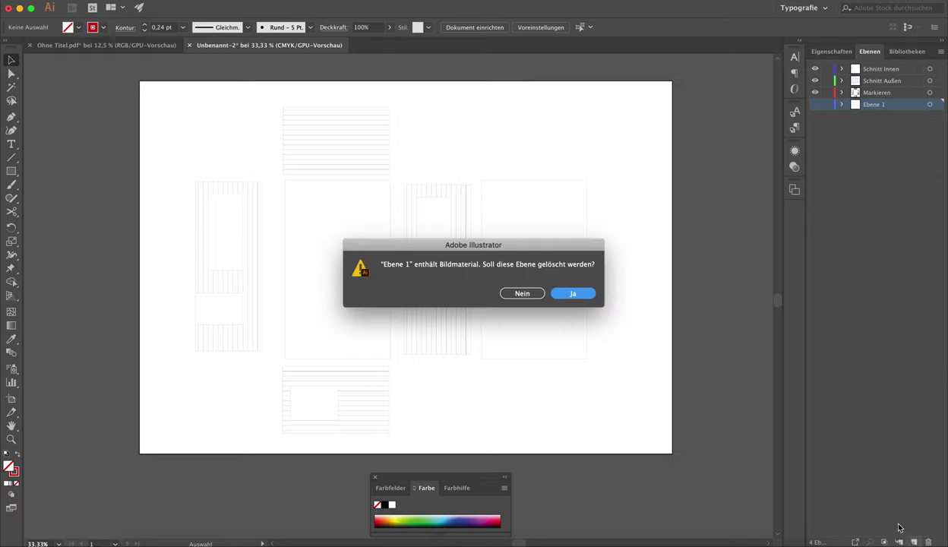
left_click(568, 294)
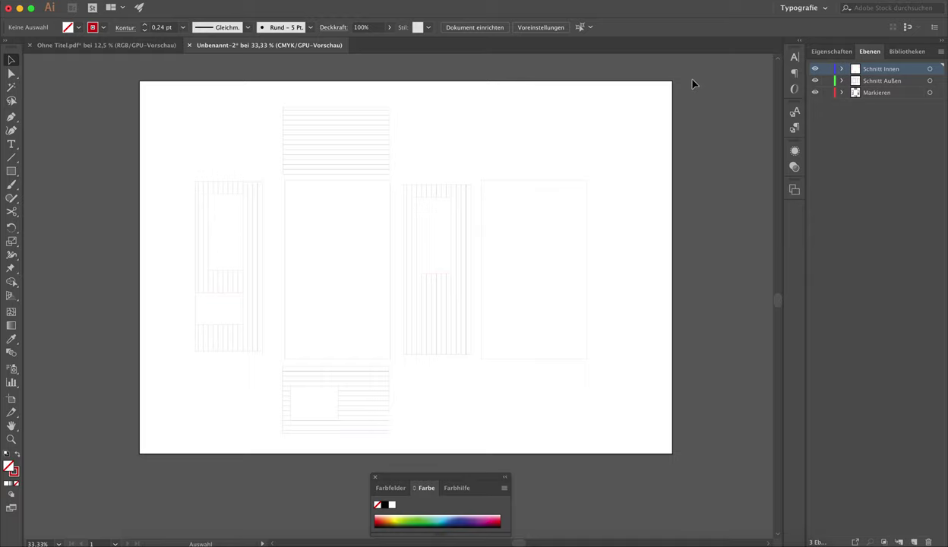
left_click_drag(688, 82, 104, 448)
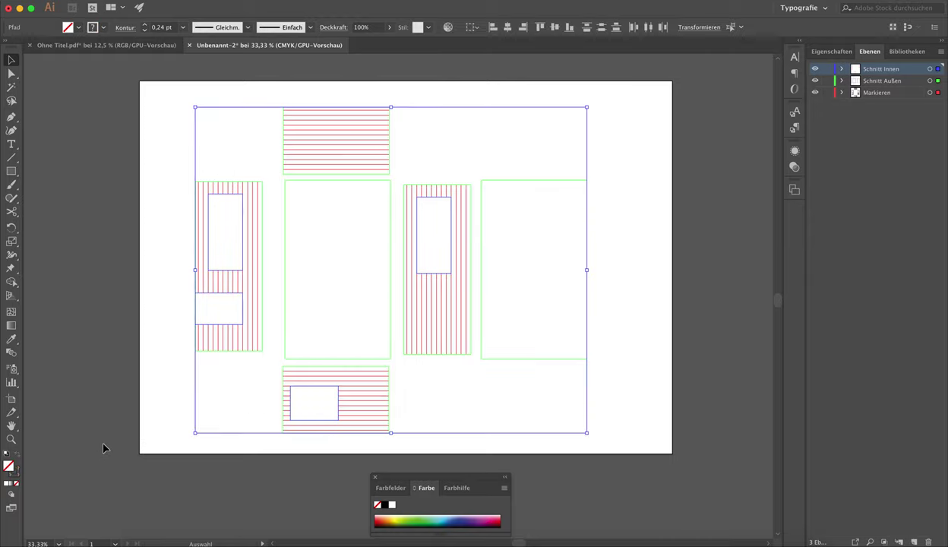
- Select all artwork on Schnitt Innen plus Schnitt Außen via their layer target circles
left_click(116, 279)
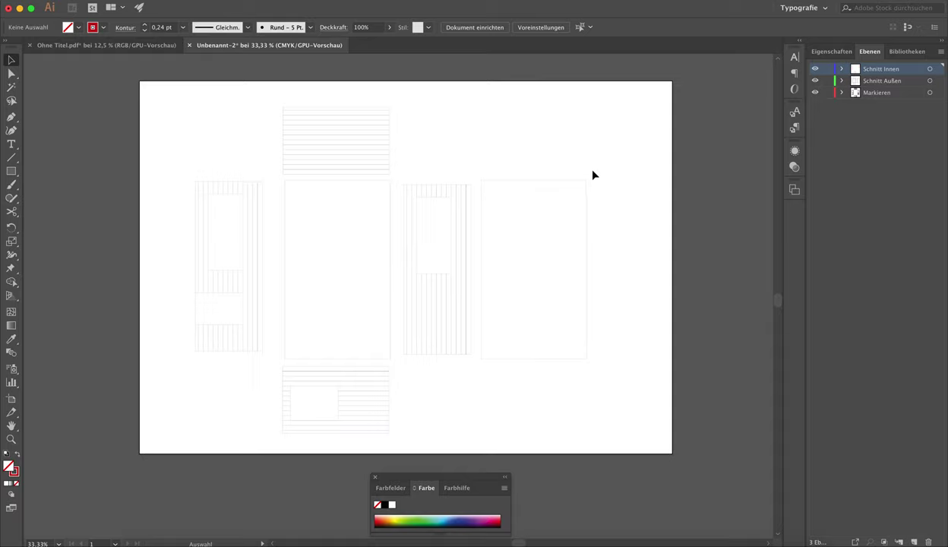
left_click(929, 69)
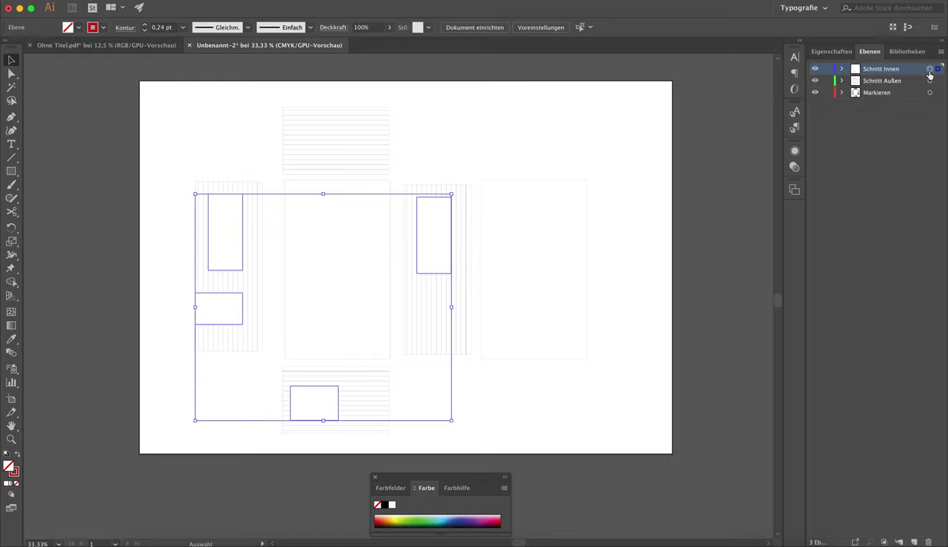
left_click(930, 80, "shift")
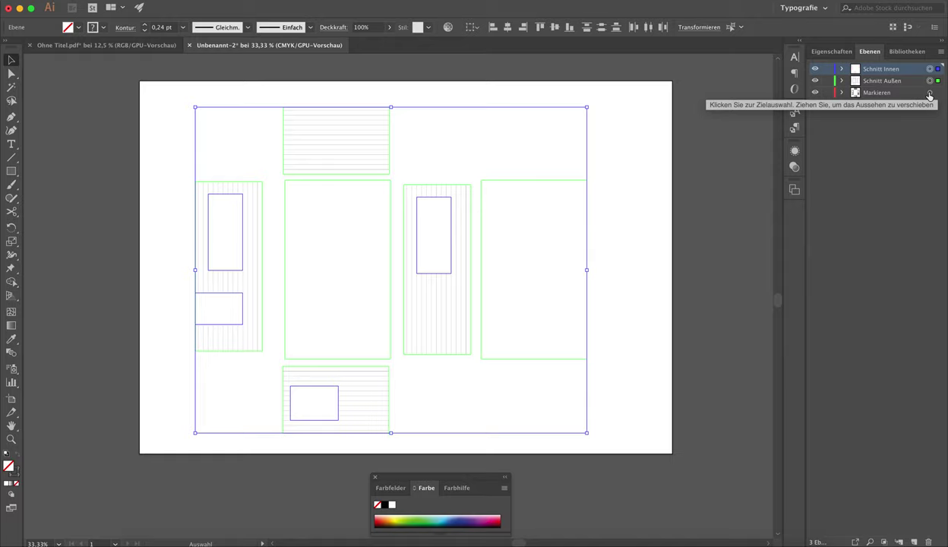
- Add the Markieren layer to the selection, set the stroke weight to 0 pt, then deselect
left_click(929, 93)
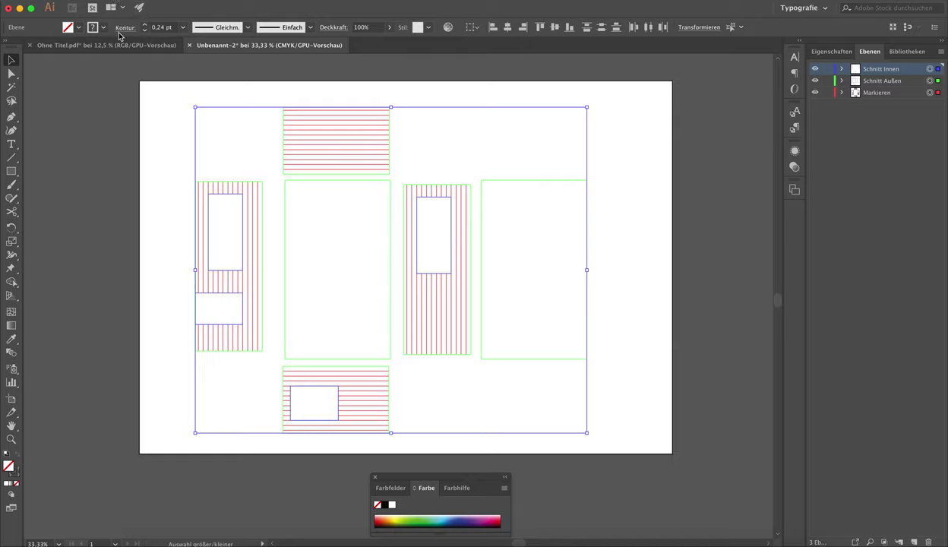
left_click(167, 30)
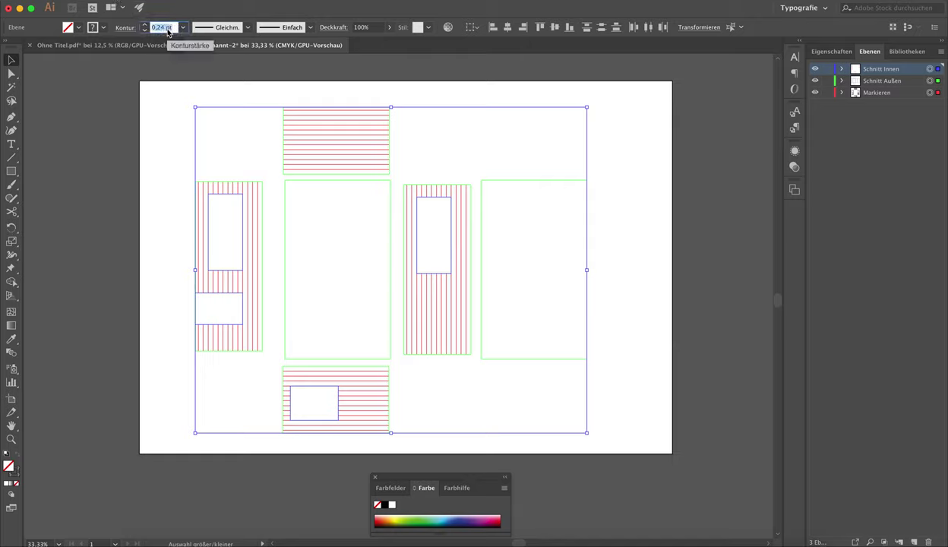
type("0,0001")
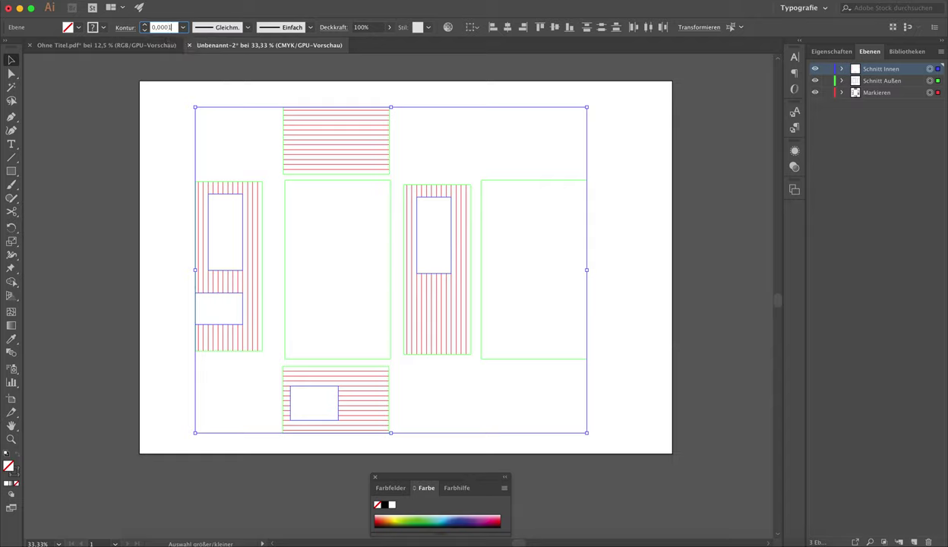
key("Tab")
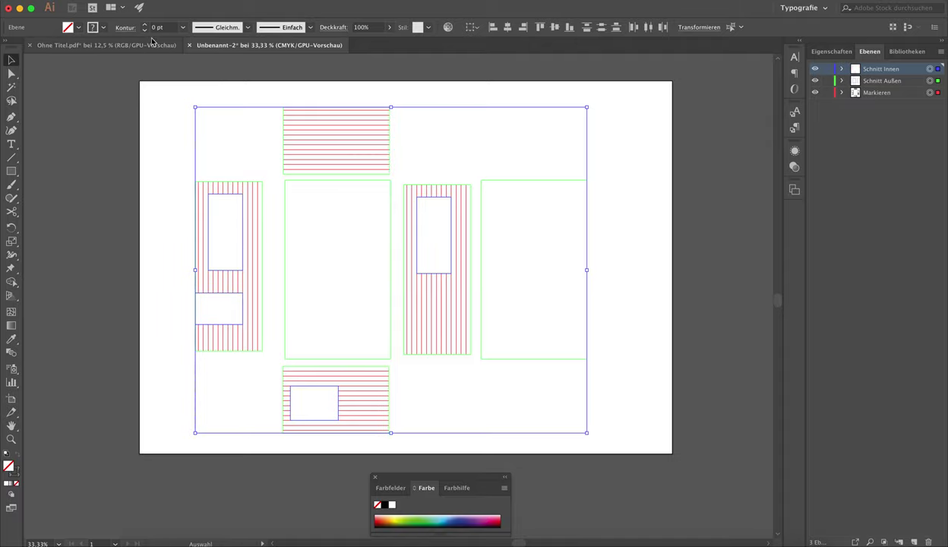
left_click(135, 112)
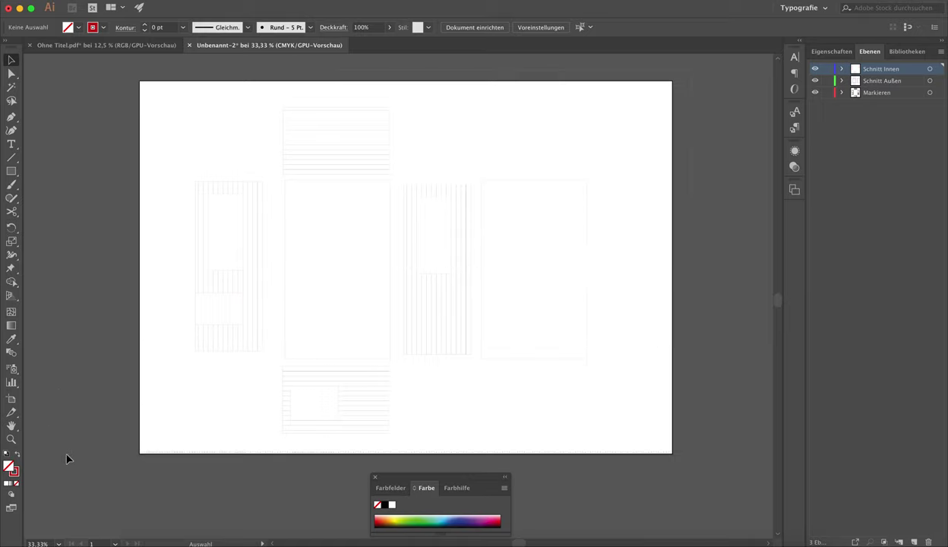
- Select all, deselect, then target only the Schnitt Innen layer's artwork
key("ctrl+a")
left_click(152, 168)
left_click(930, 69)
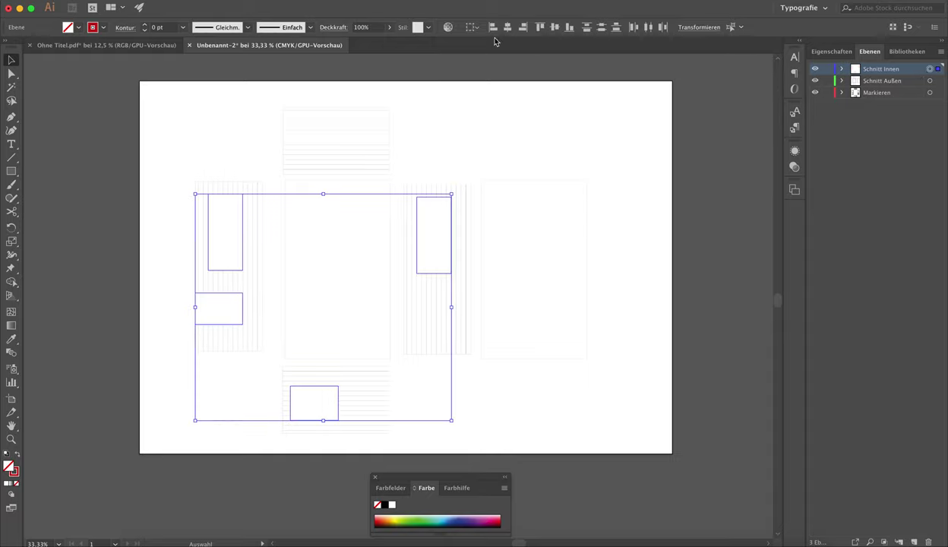
- Convert the CMYK Rot stroke swatch to RGB with red at 255 (R 255, G 0, B 11)
left_click(92, 28)
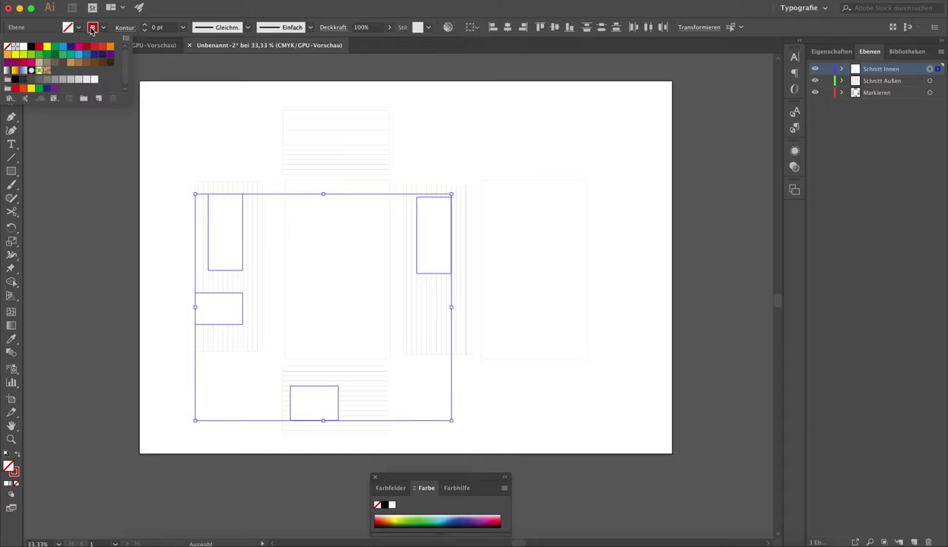
left_click(91, 29)
left_click(91, 29)
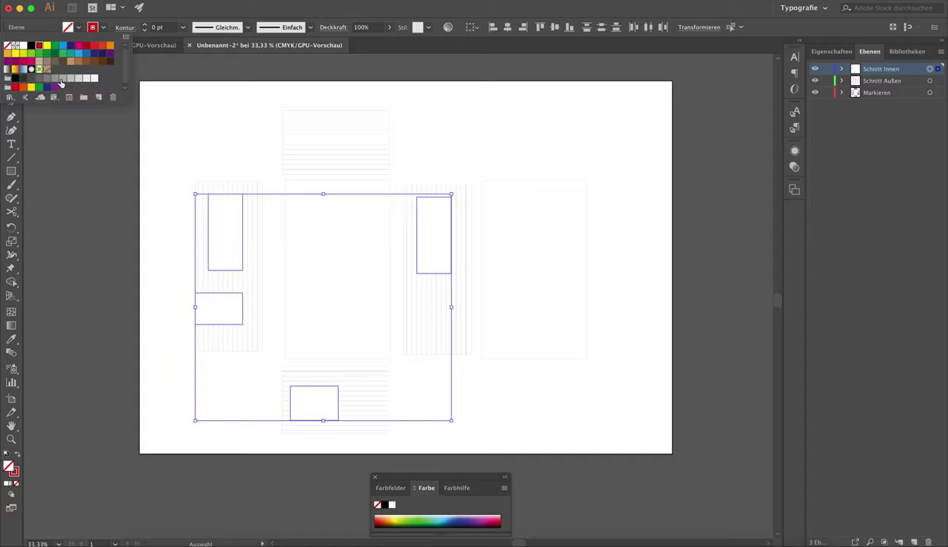
double_click(38, 46)
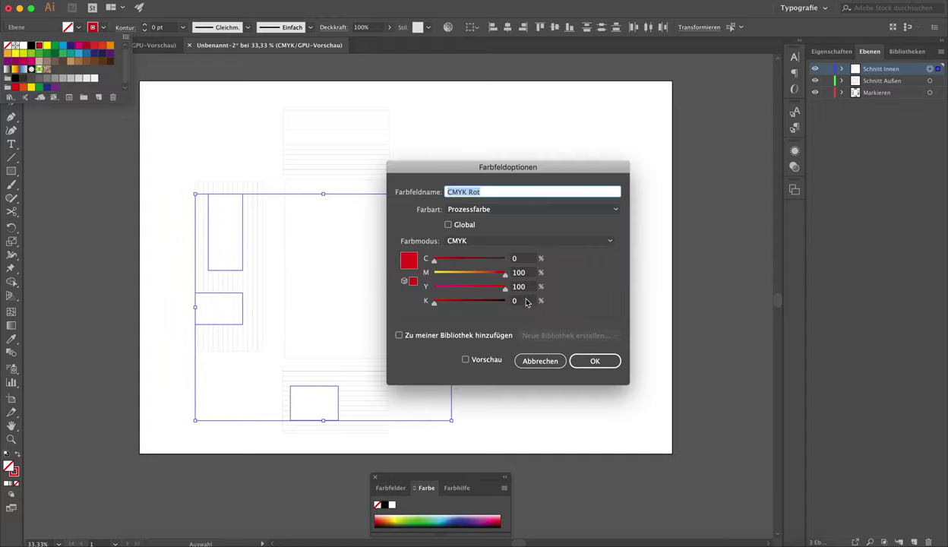
left_click(500, 244)
left_click(490, 263)
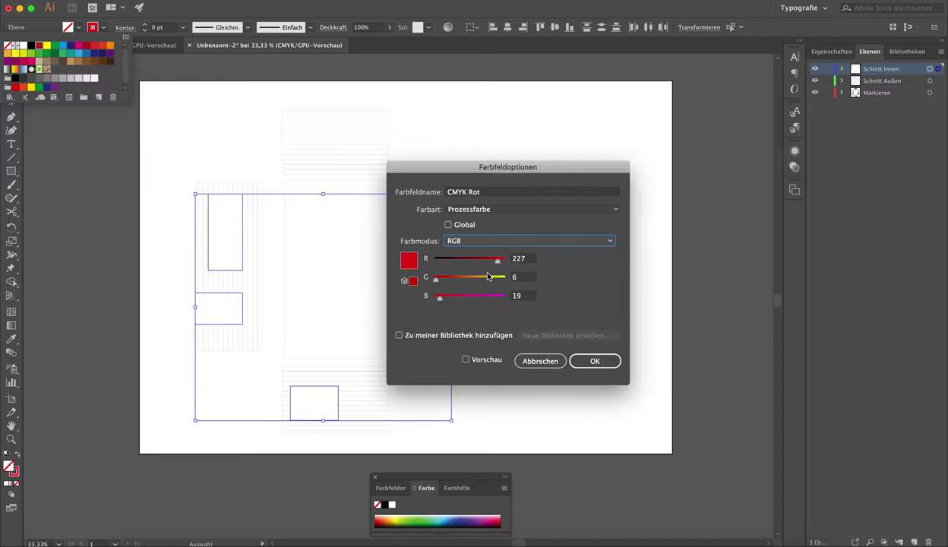
mouse_move(498, 263)
left_mouse_down()
mouse_move(429, 263)
mouse_move(428, 297)
left_mouse_up()
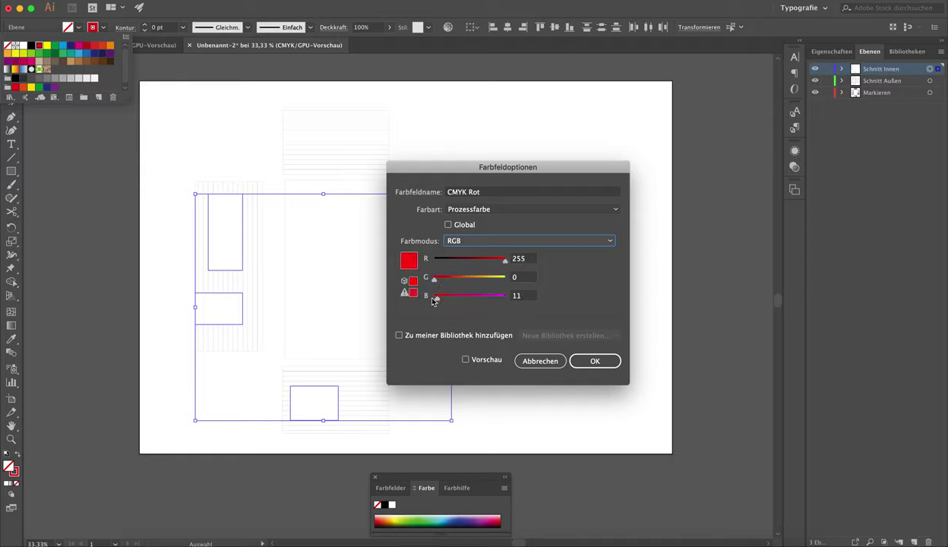
left_click(585, 363)
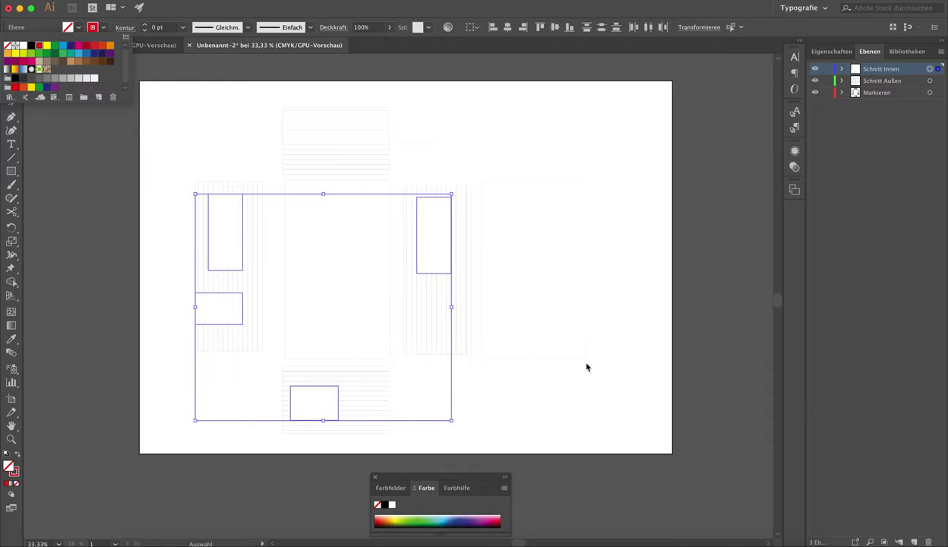
left_click(929, 79)
- Target the Schnitt Außen layer and set its stroke colour to pure blue 0000FF
left_click(929, 80)
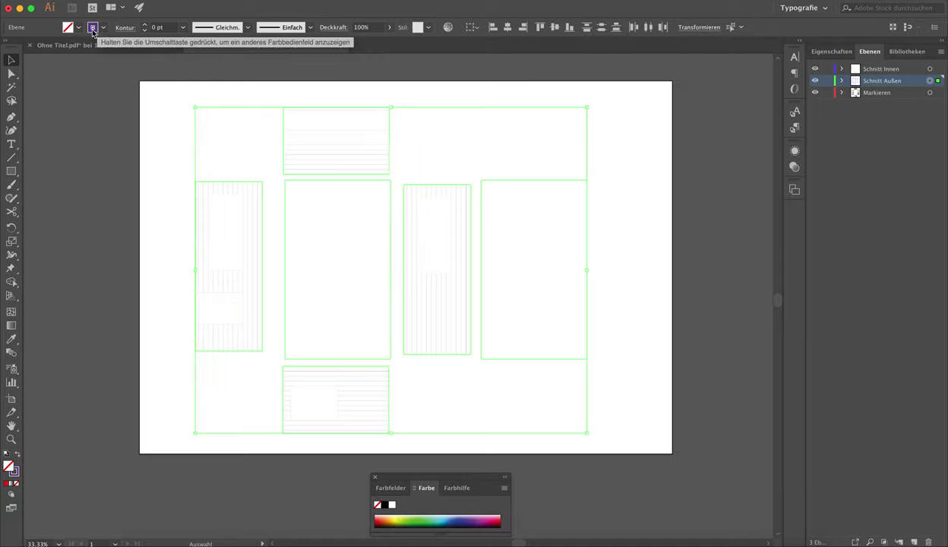
double_click(15, 472)
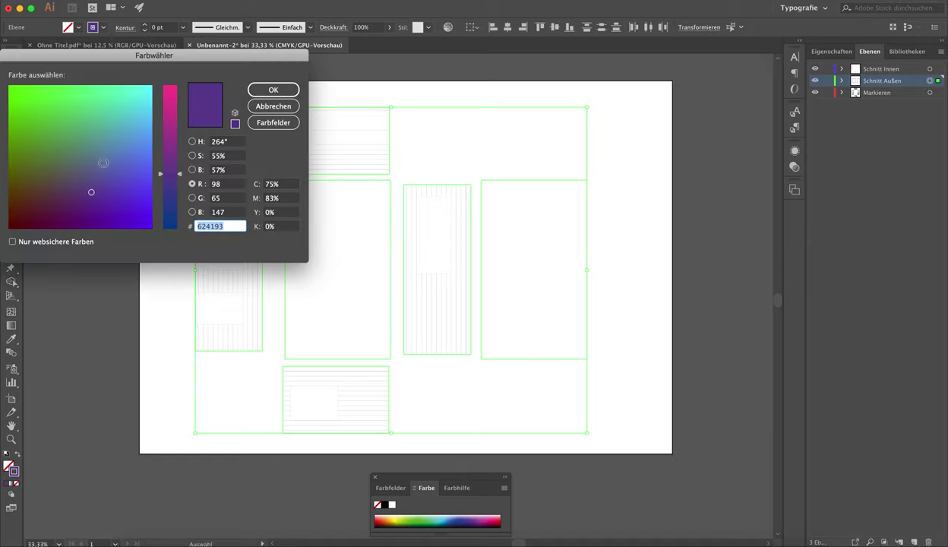
left_click_drag(112, 186, 161, 239)
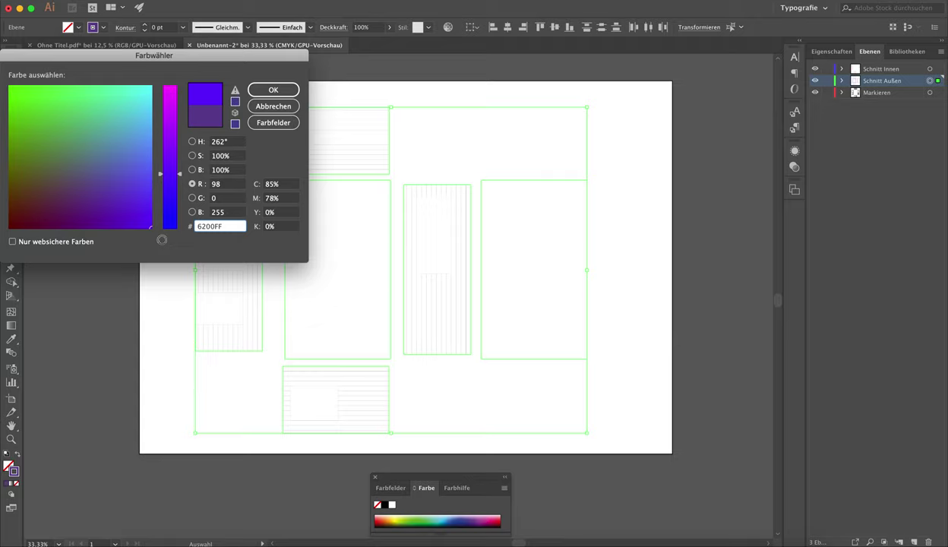
left_click_drag(168, 174, 164, 239)
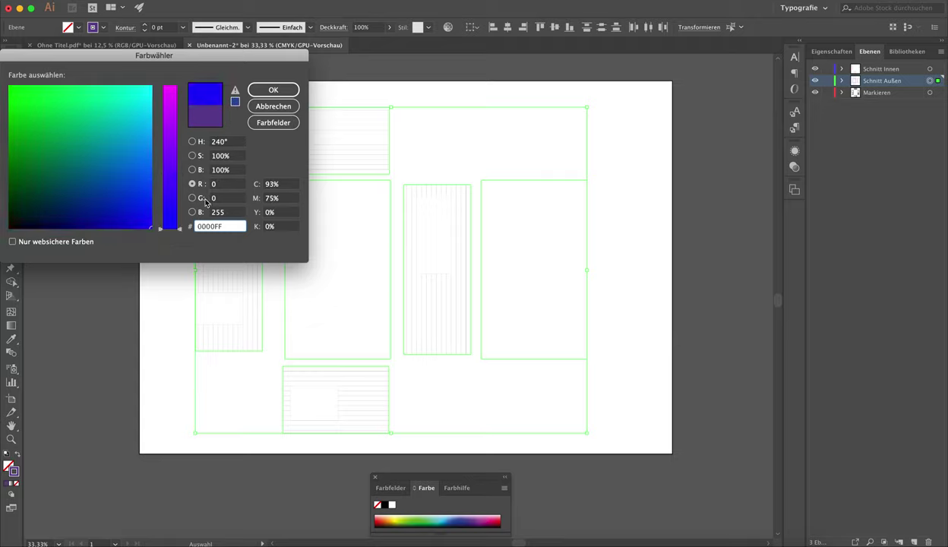
left_click(193, 212)
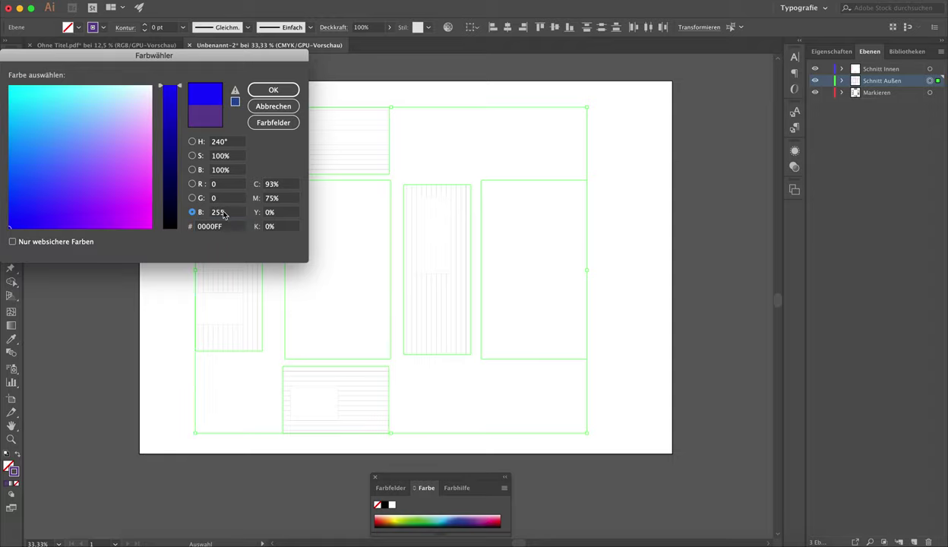
double_click(212, 217)
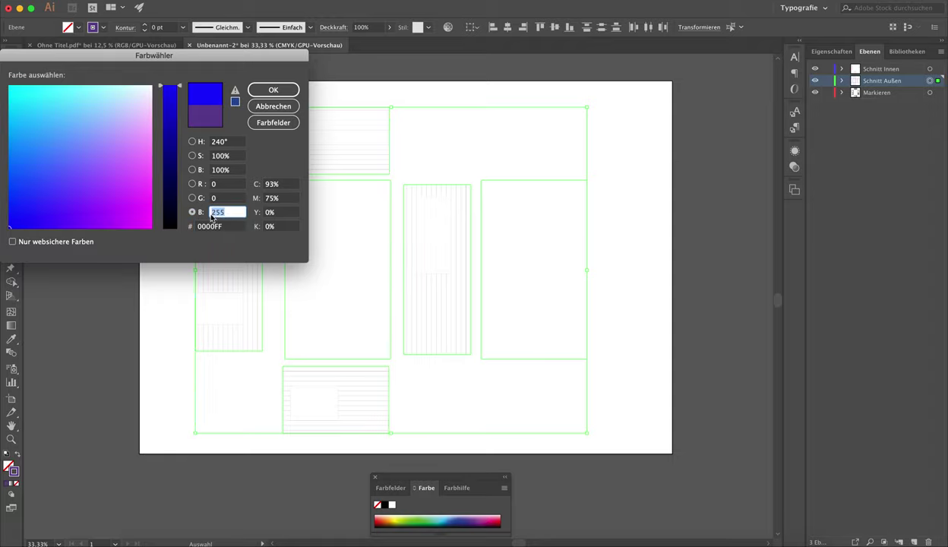
left_click(272, 90)
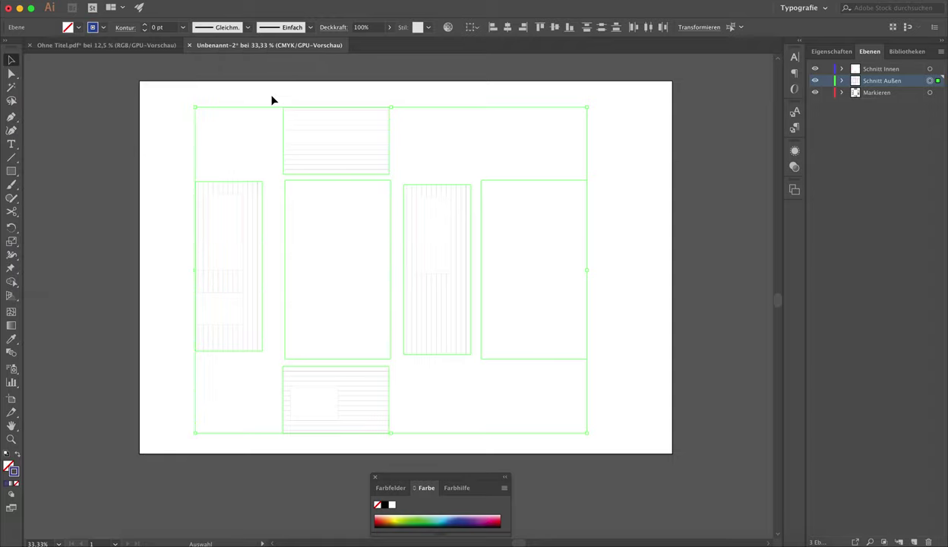
left_click(841, 92)
- Target the Markieren layer, give its strokes pure black 000000, then deselect
left_click(842, 92)
left_click(713, 141)
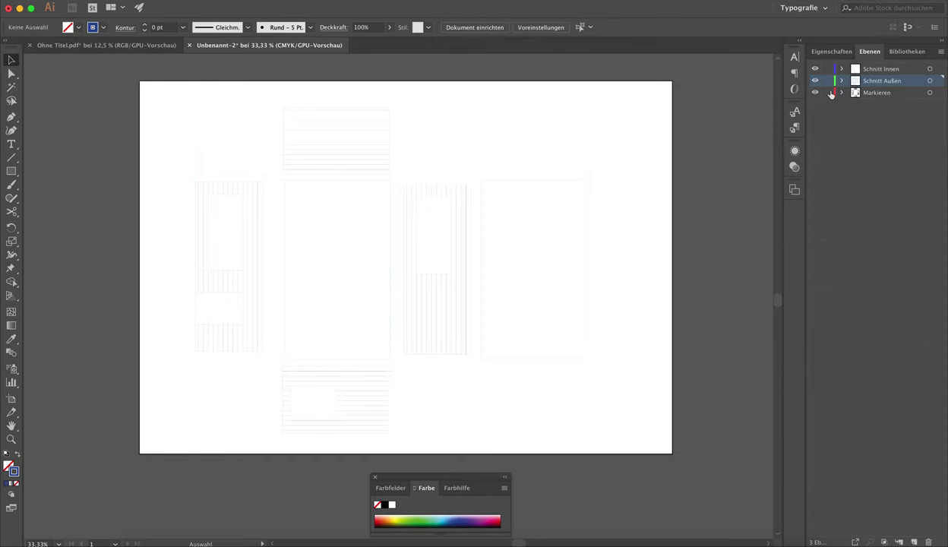
left_click(929, 92)
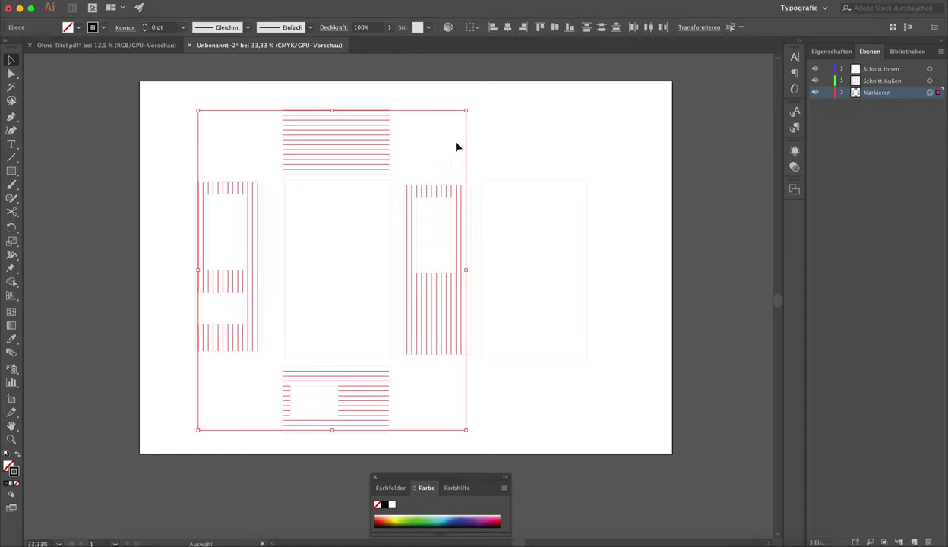
double_click(14, 471)
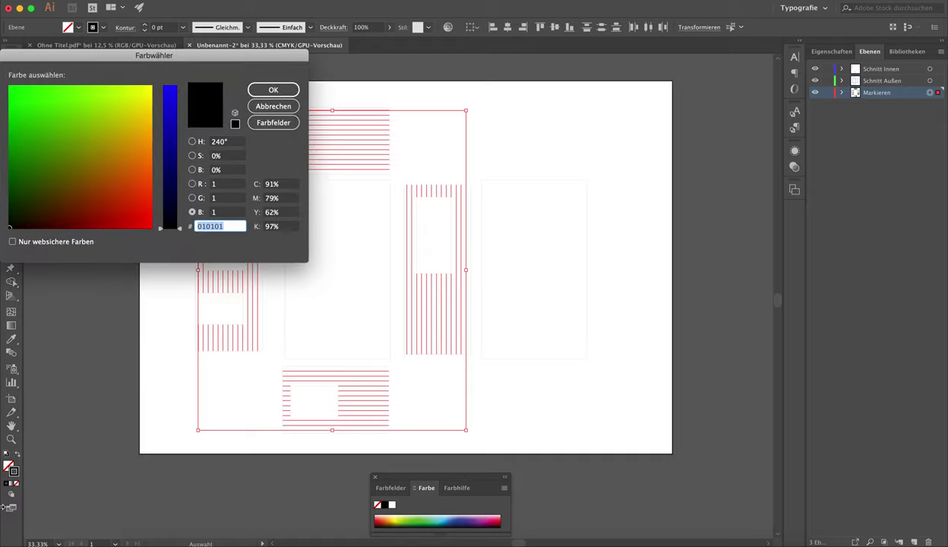
left_click_drag(44, 212, 7, 228)
left_click_drag(169, 213, 166, 250)
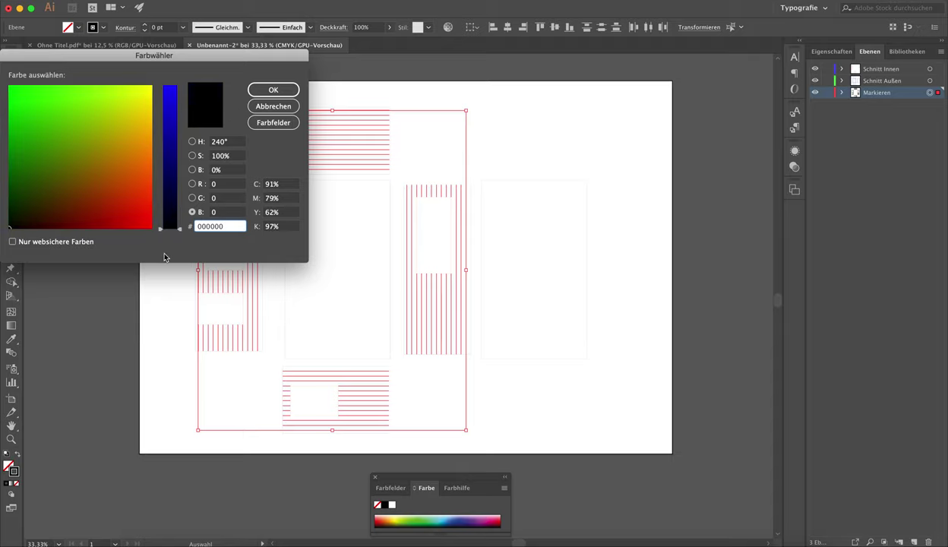
left_click(274, 91)
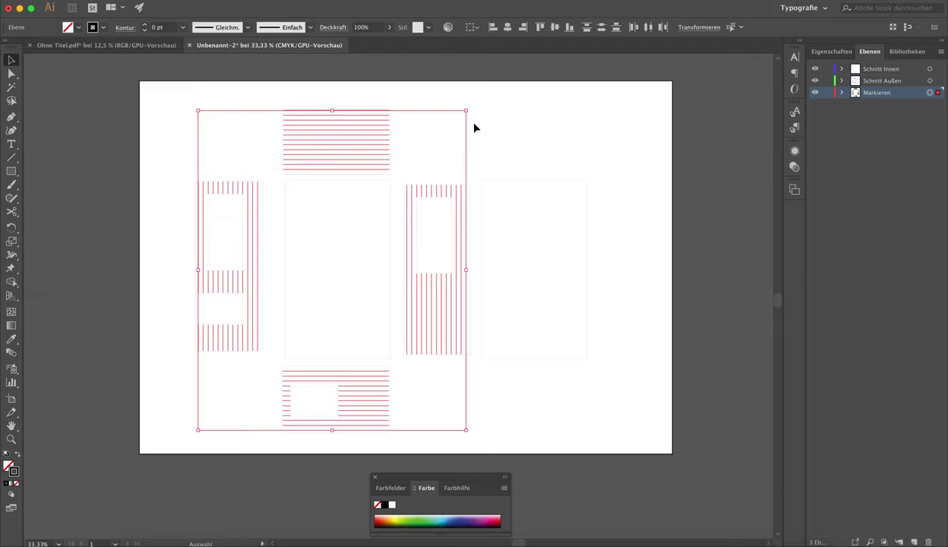
left_click(502, 120)
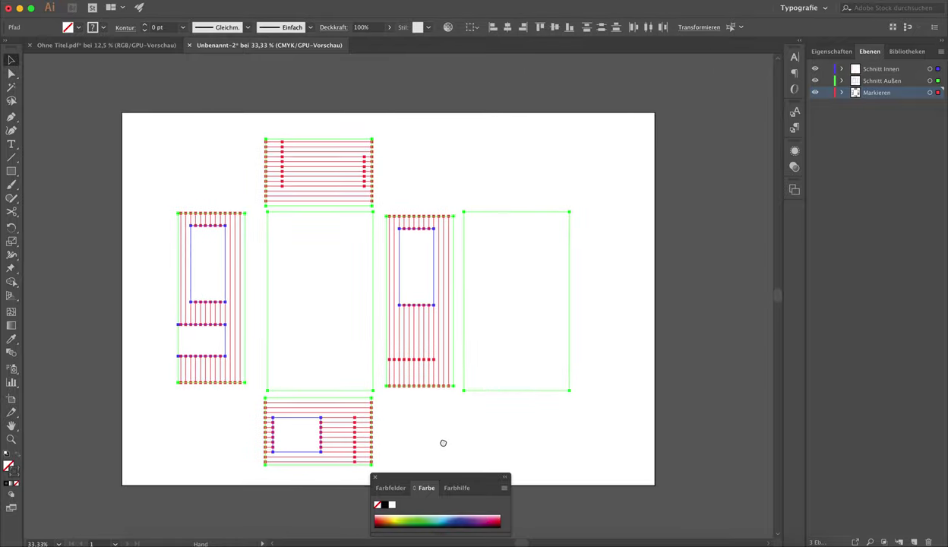
- Deselect all, turn on Vorschau auf CPU, and move the Farbe panel aside
key("v")
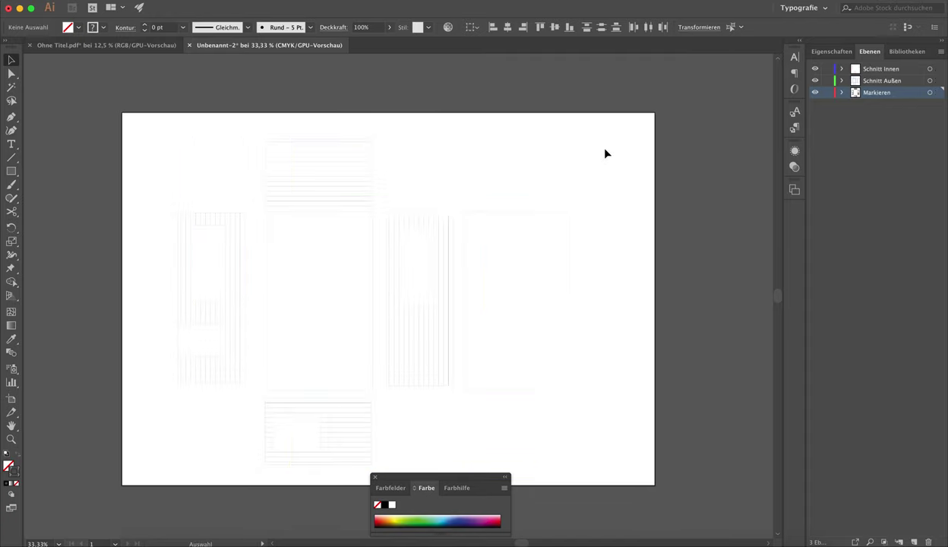
left_click(589, 144)
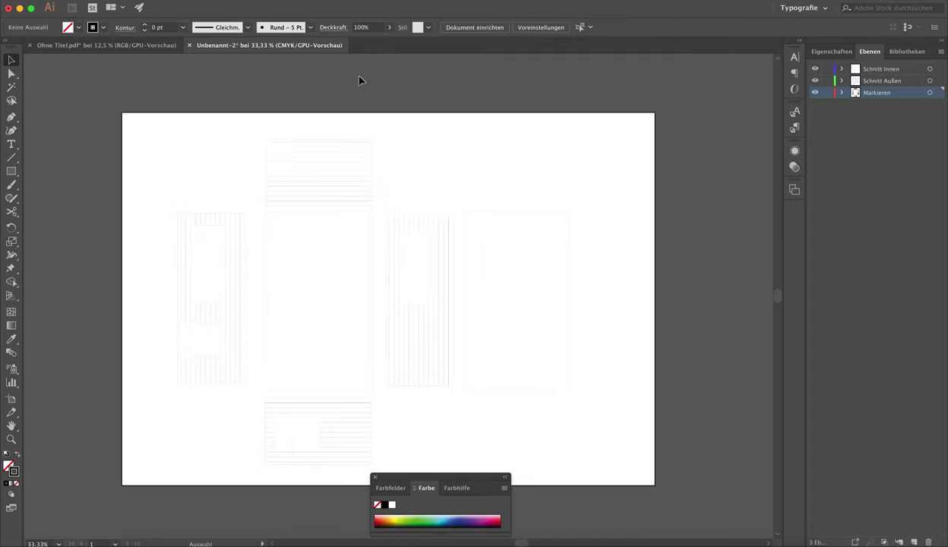
left_click(326, 1)
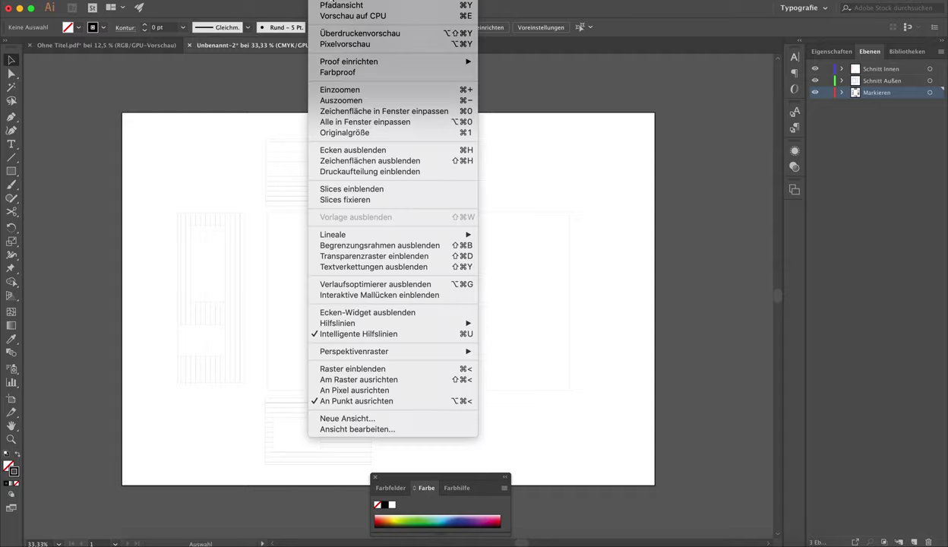
left_click(340, 17)
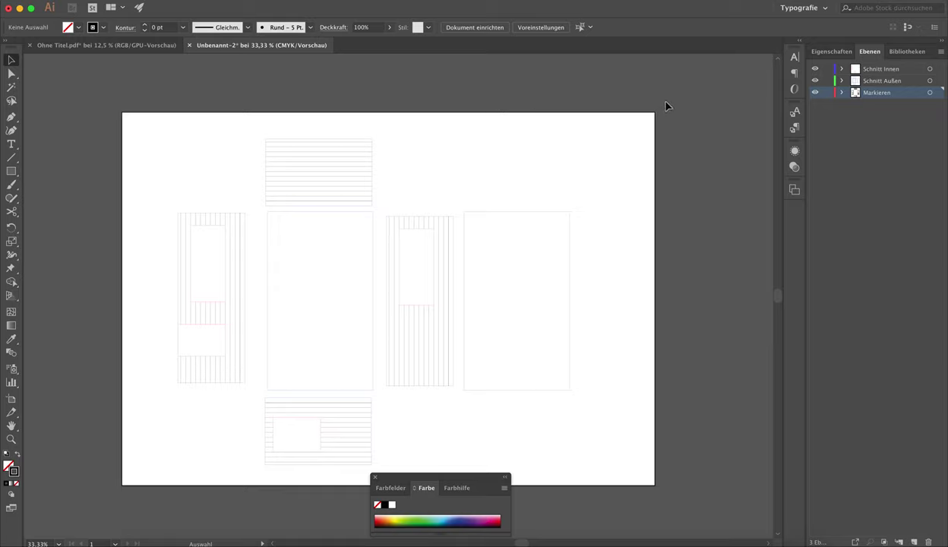
left_click_drag(471, 474, 687, 444)
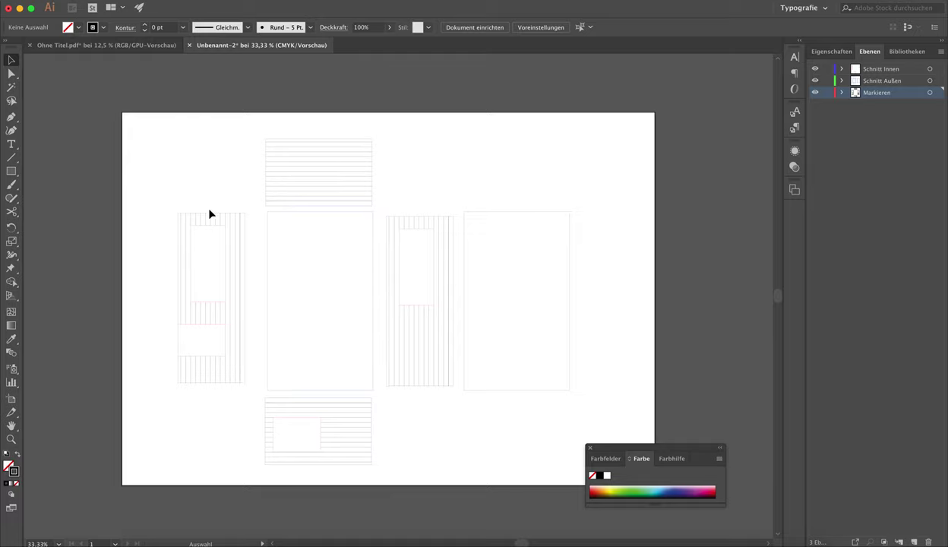
- Save the drawing as Laserdatei1.ai with Version Illustrator CS6, accepting the older-format warning
left_click(106, 2)
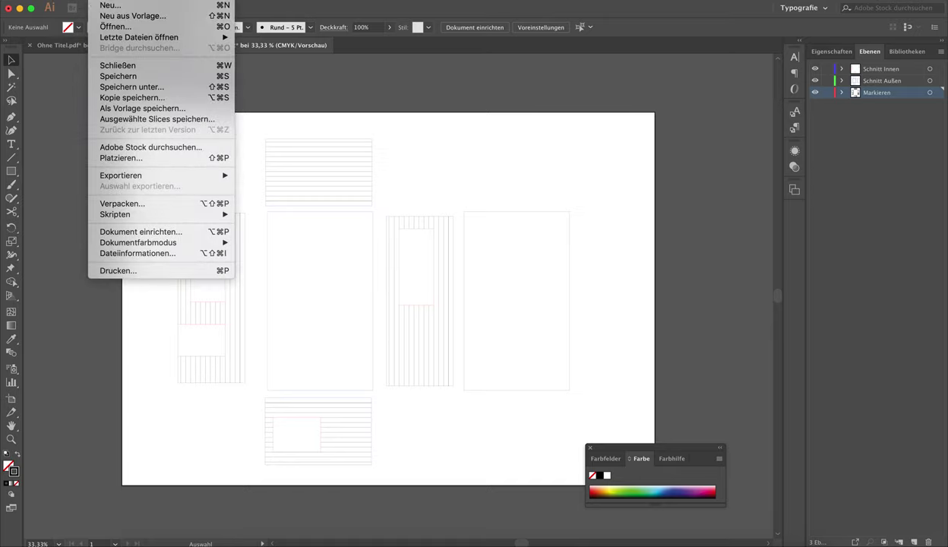
left_click(138, 88)
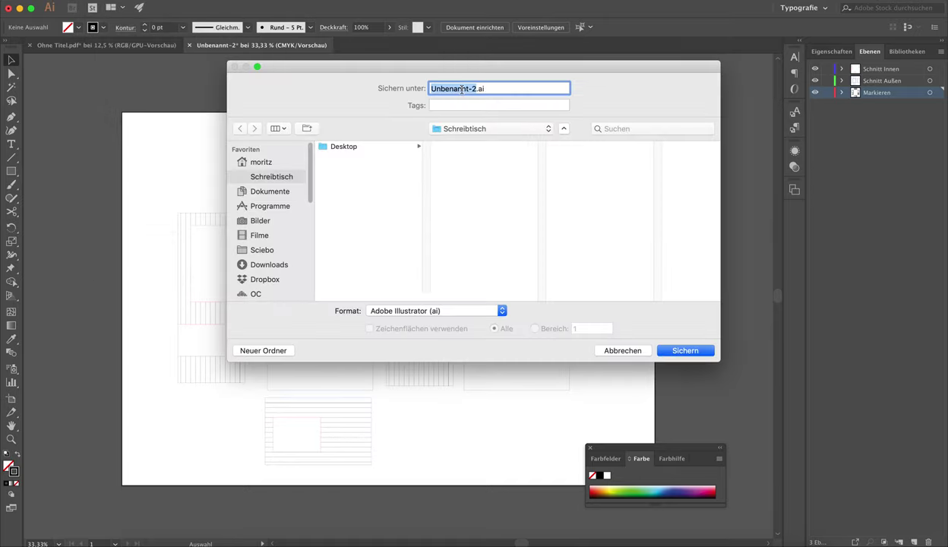
type("Laserde")
type("tei1")
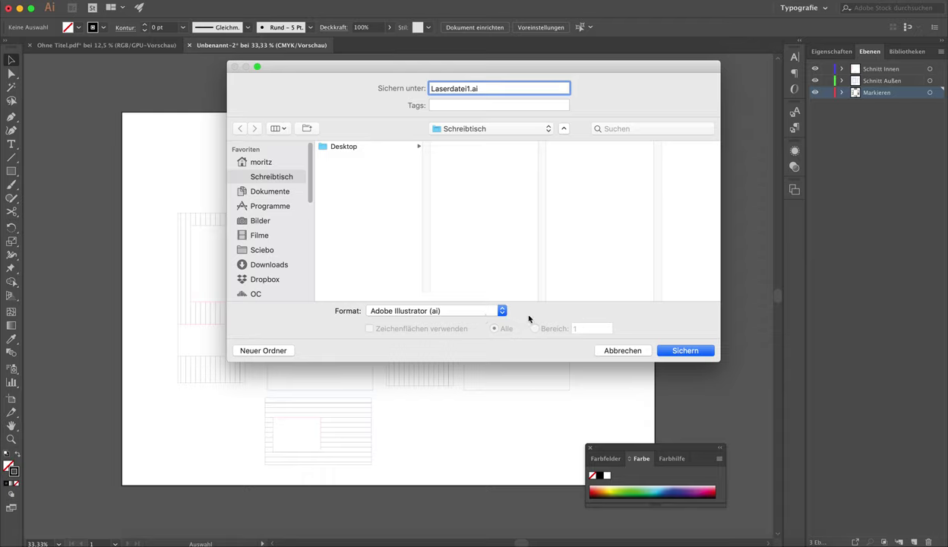
left_click(681, 351)
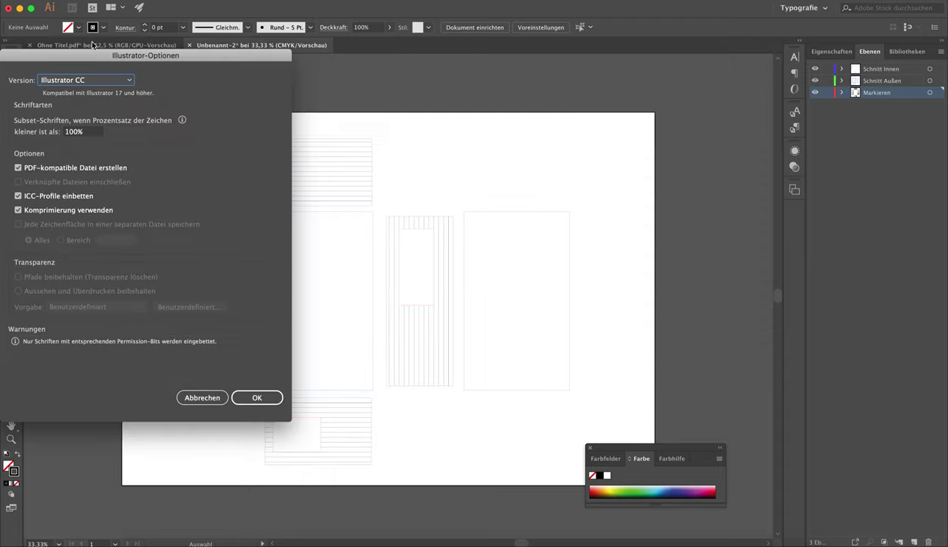
left_click_drag(95, 47, 342, 73)
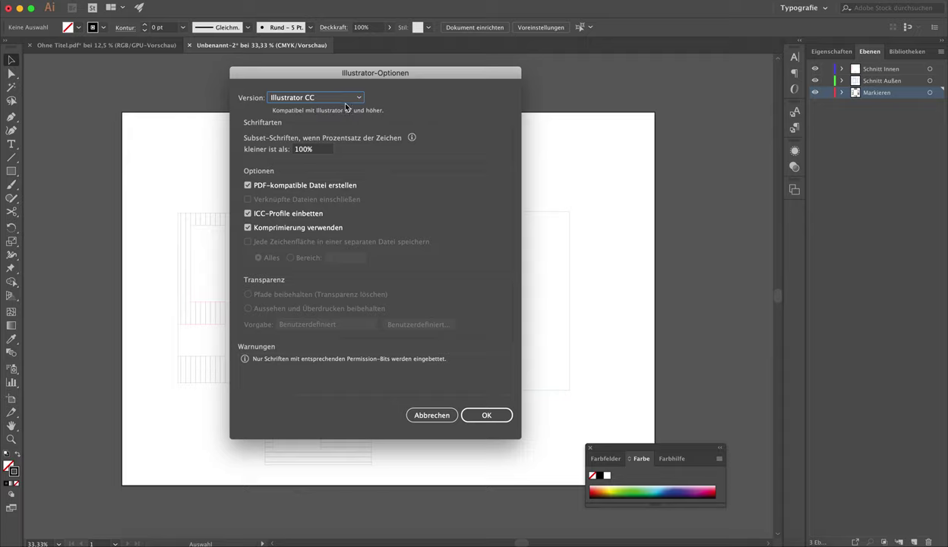
left_click(354, 98)
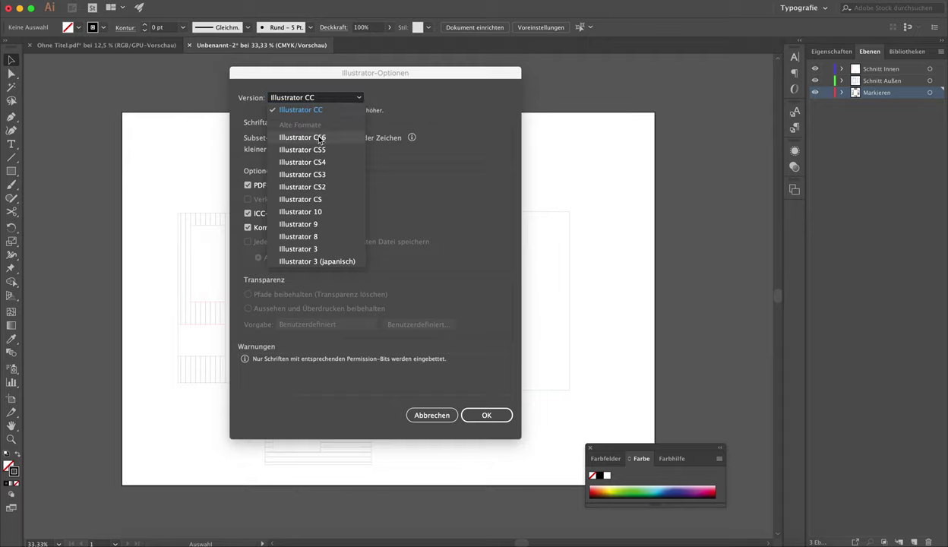
left_click(320, 139)
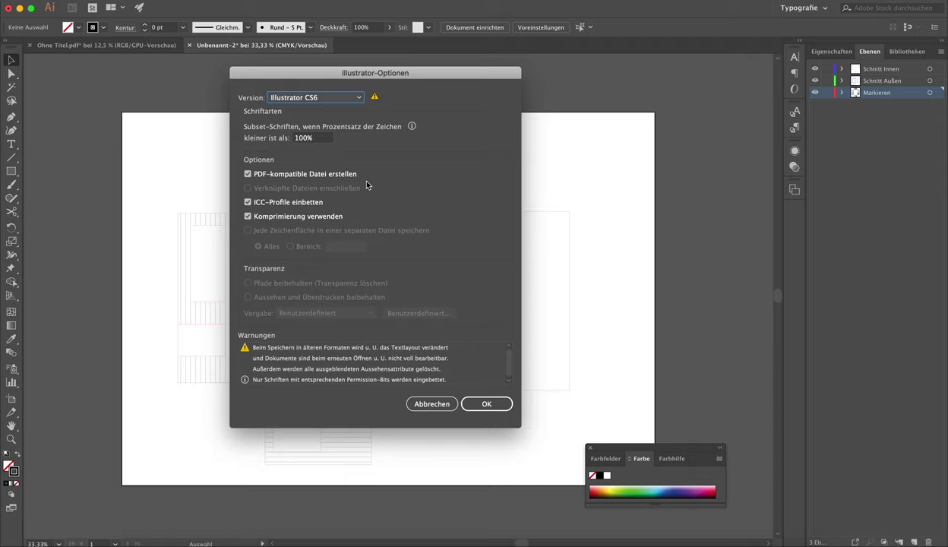
left_click(483, 404)
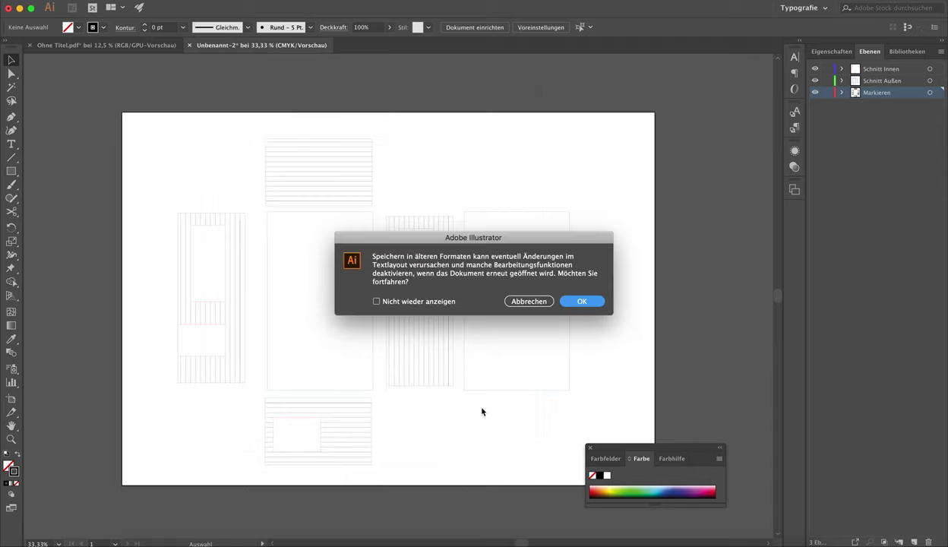
left_click(579, 302)
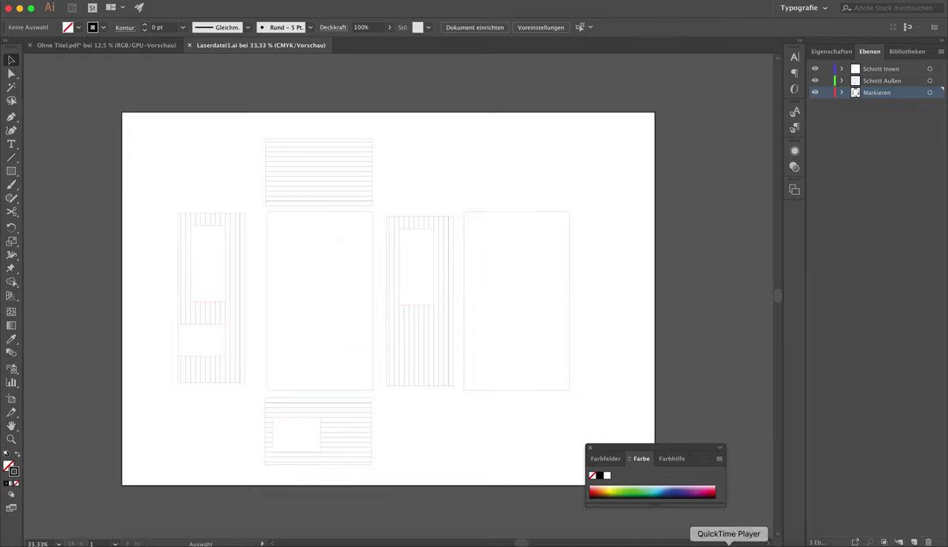
- Close the floating Farbe colour panel
left_click(728, 544)
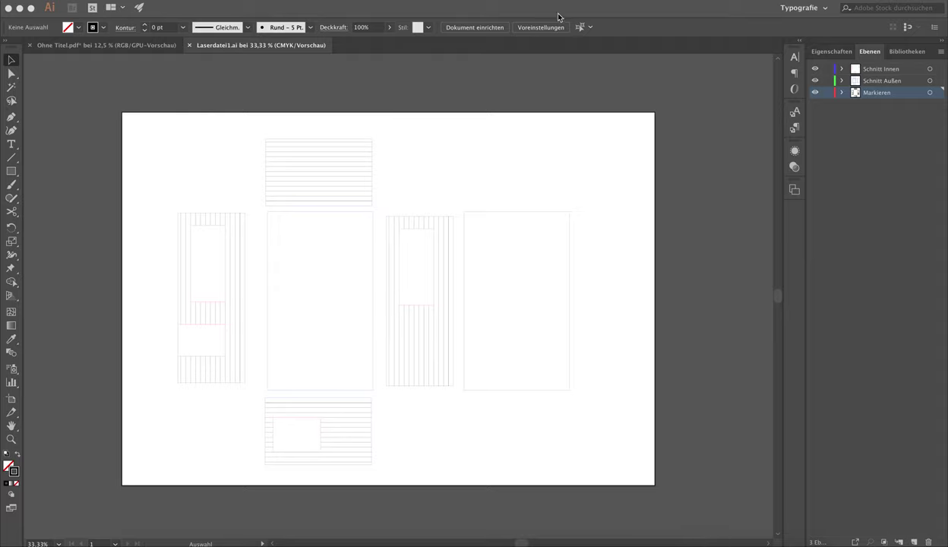